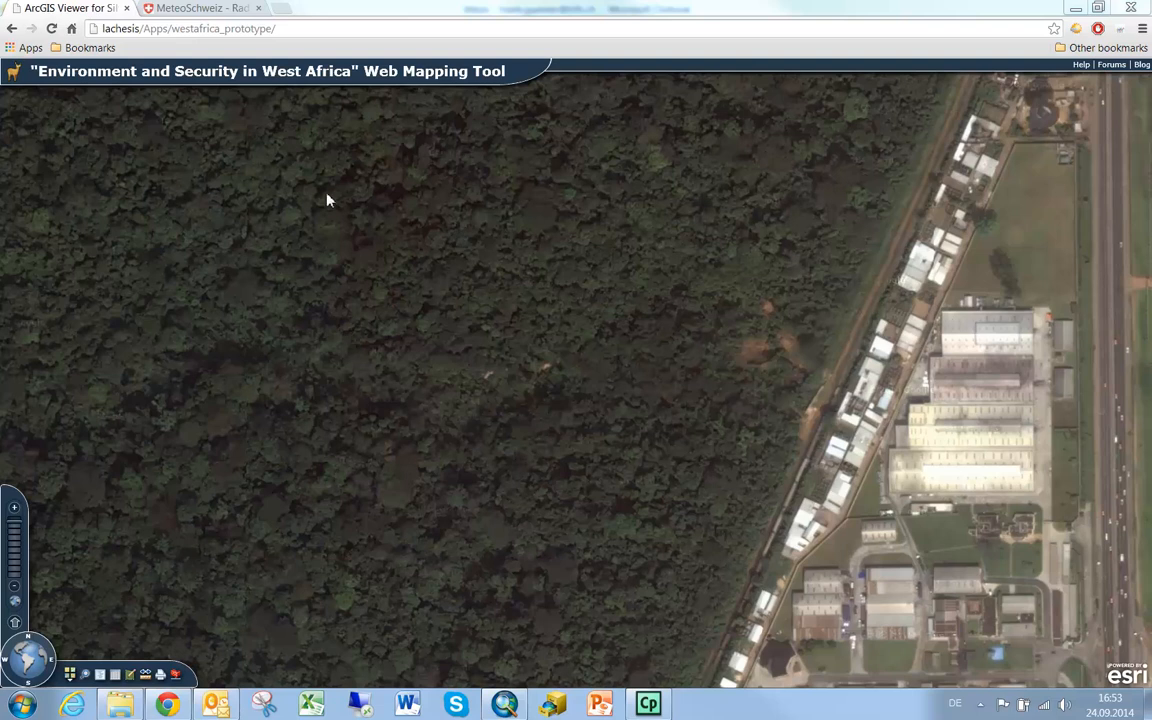
# Open the Cisco AnyConnect VPN client to view the BFH VPN connection option, and close it without connecting
pyautogui.click(299, 29)
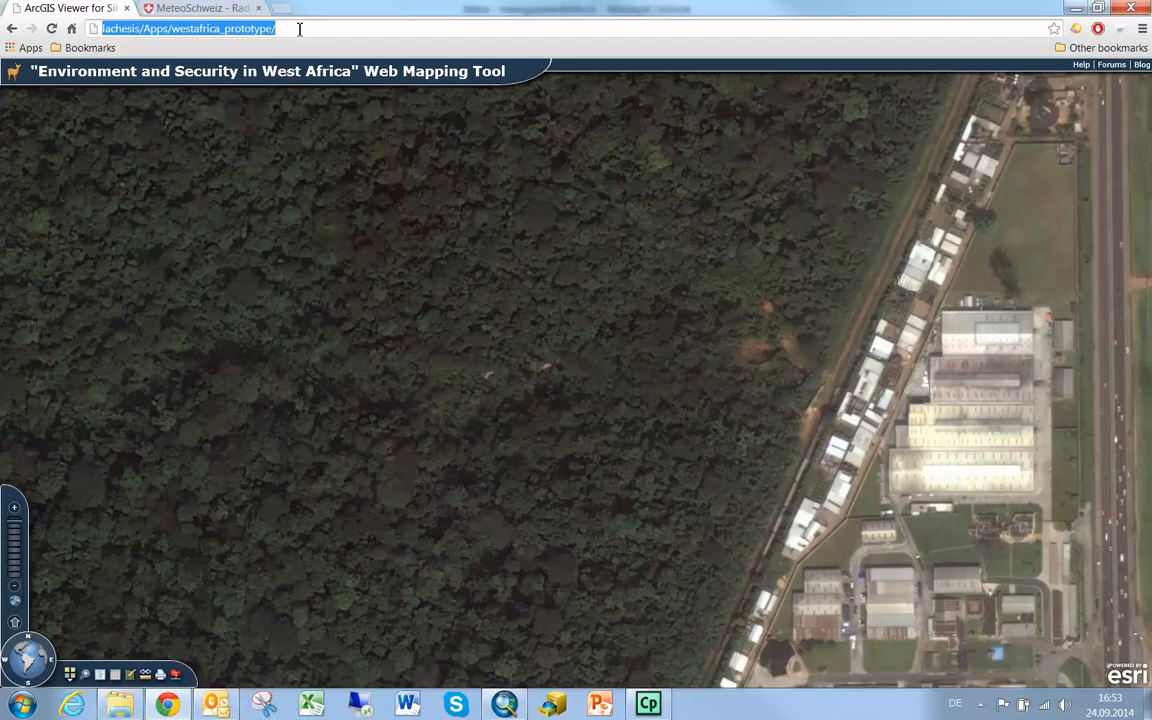
pyautogui.click(981, 705)
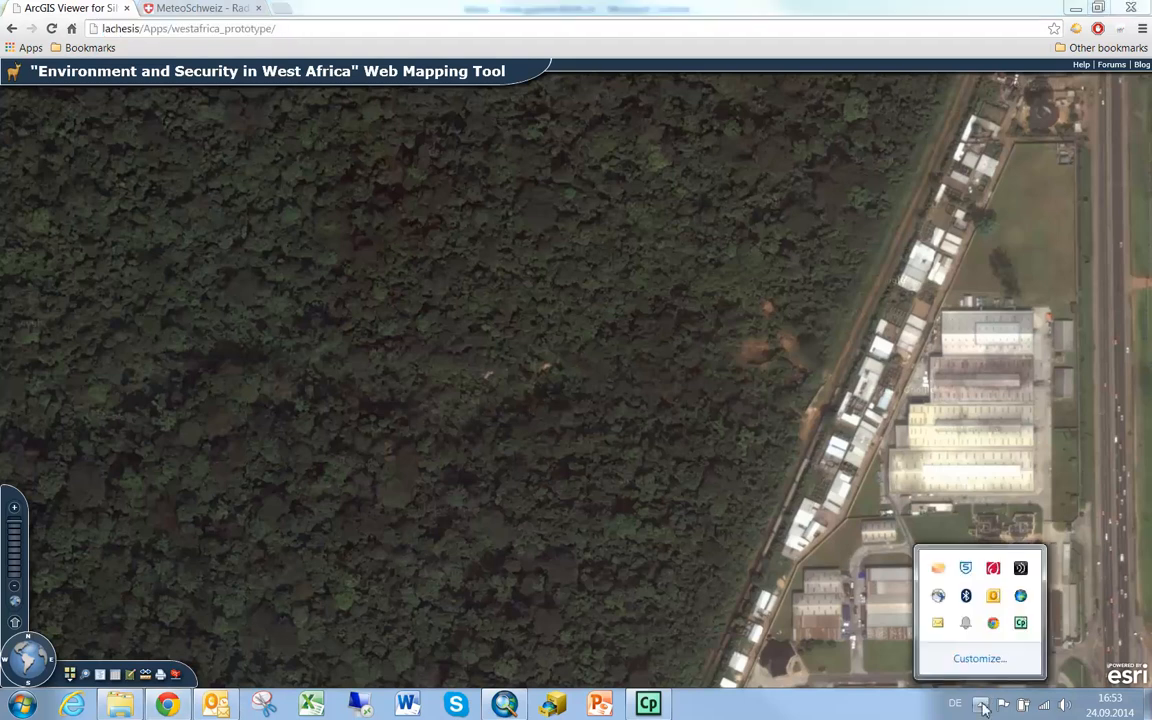
pyautogui.click(938, 595)
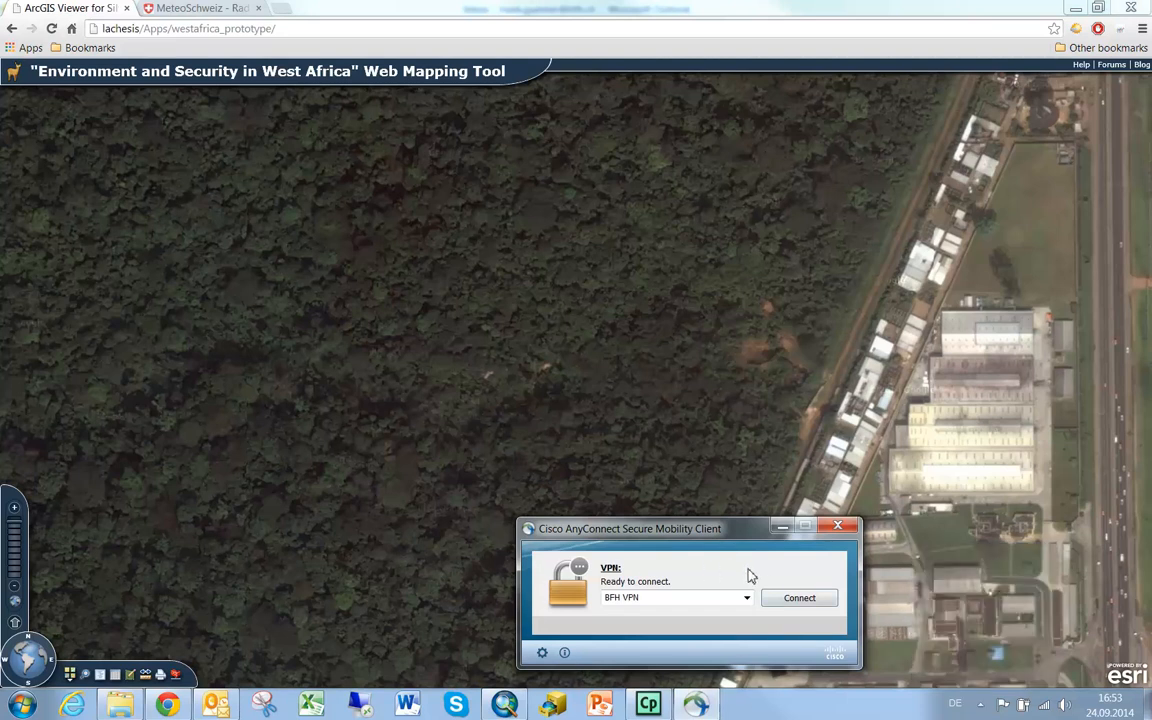
pyautogui.click(838, 528)
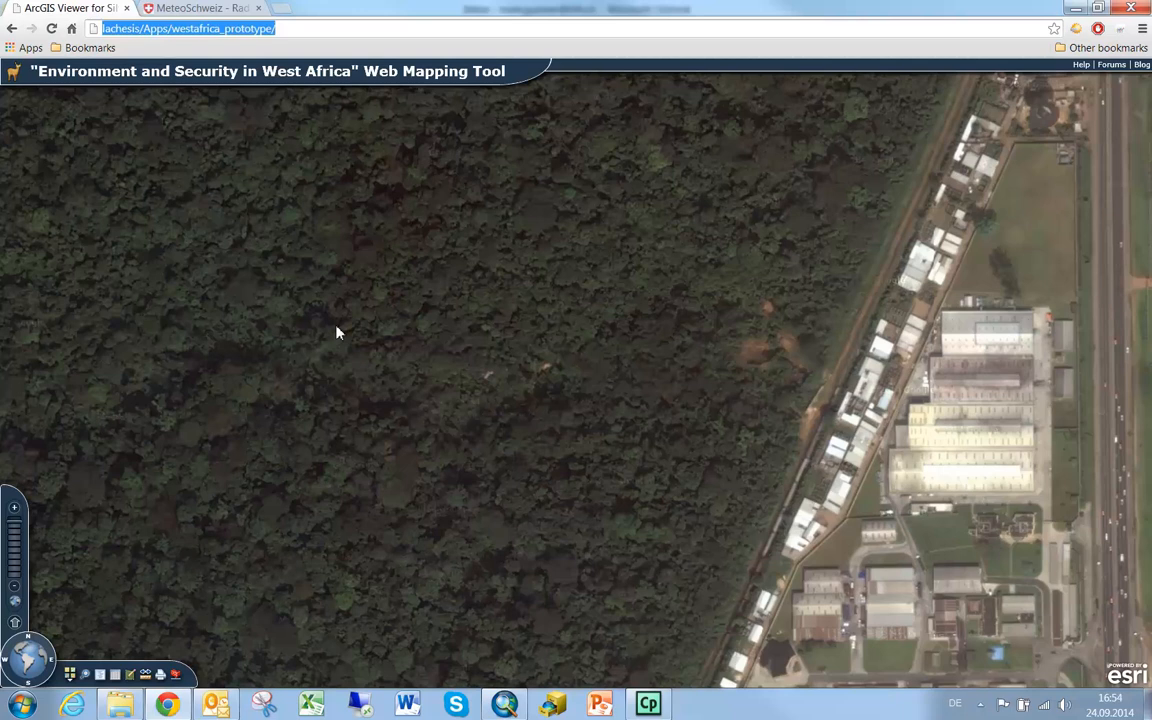
# Change the basemap to Topographic and zoom out to show Parc National du Banco with its surrounding features
pyautogui.click(71, 672)
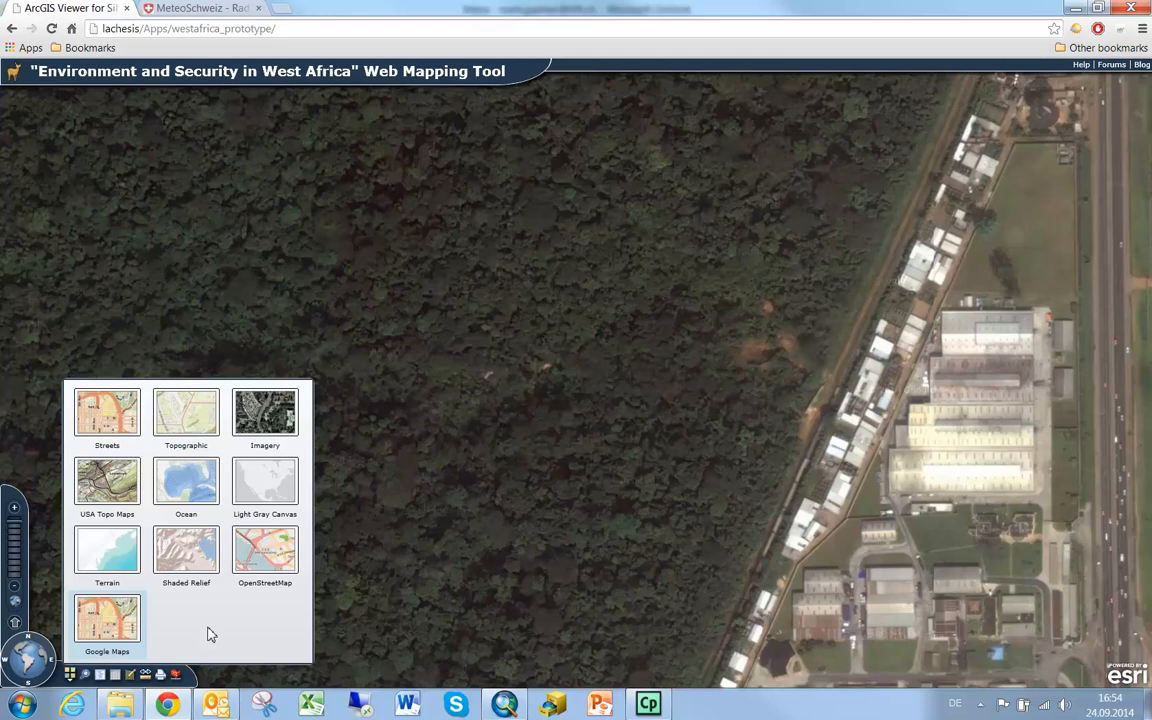
pyautogui.click(170, 420)
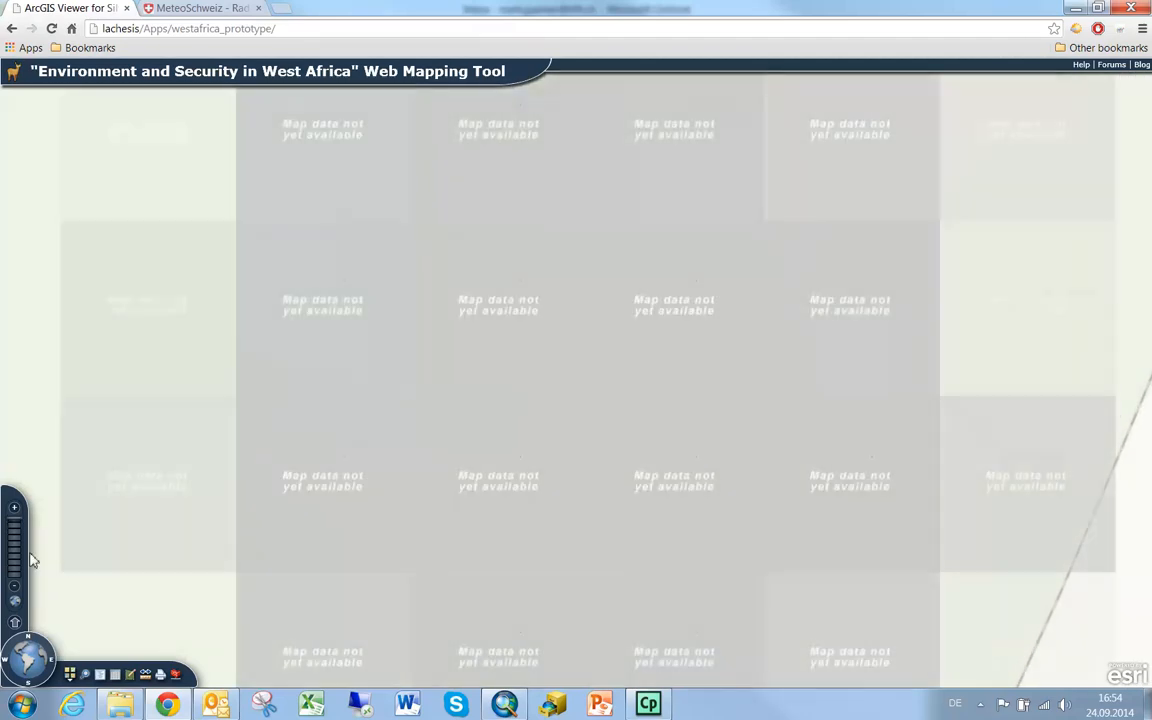
pyautogui.click(12, 547)
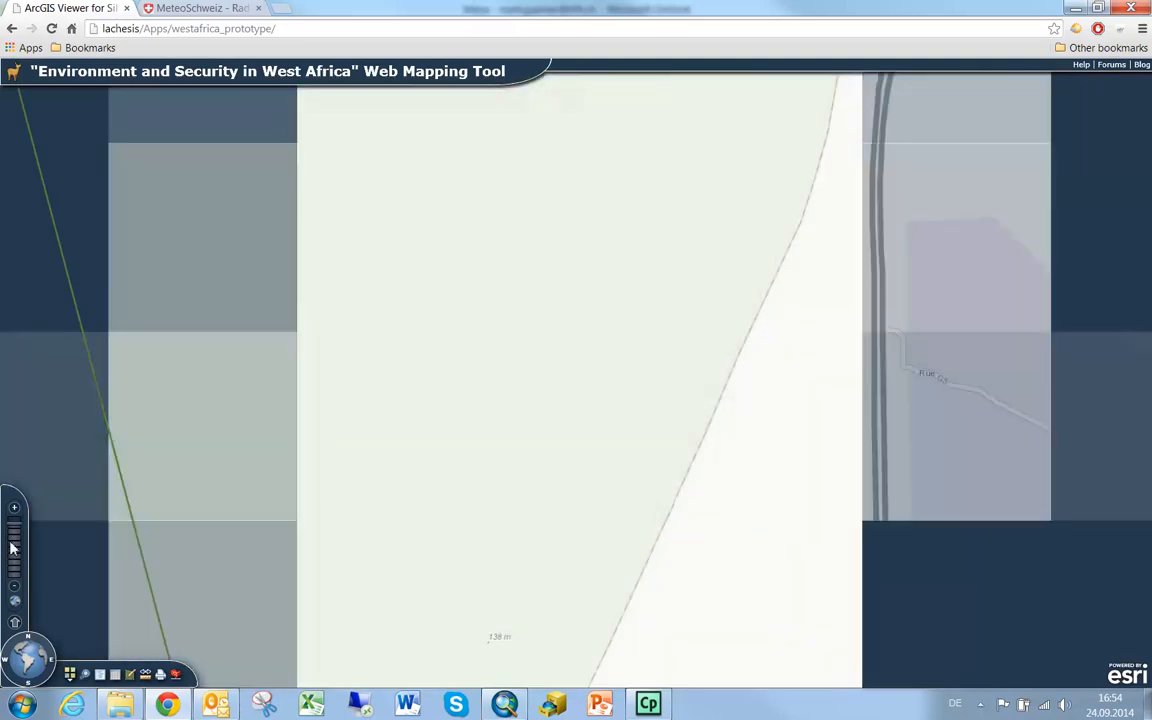
pyautogui.click(12, 547)
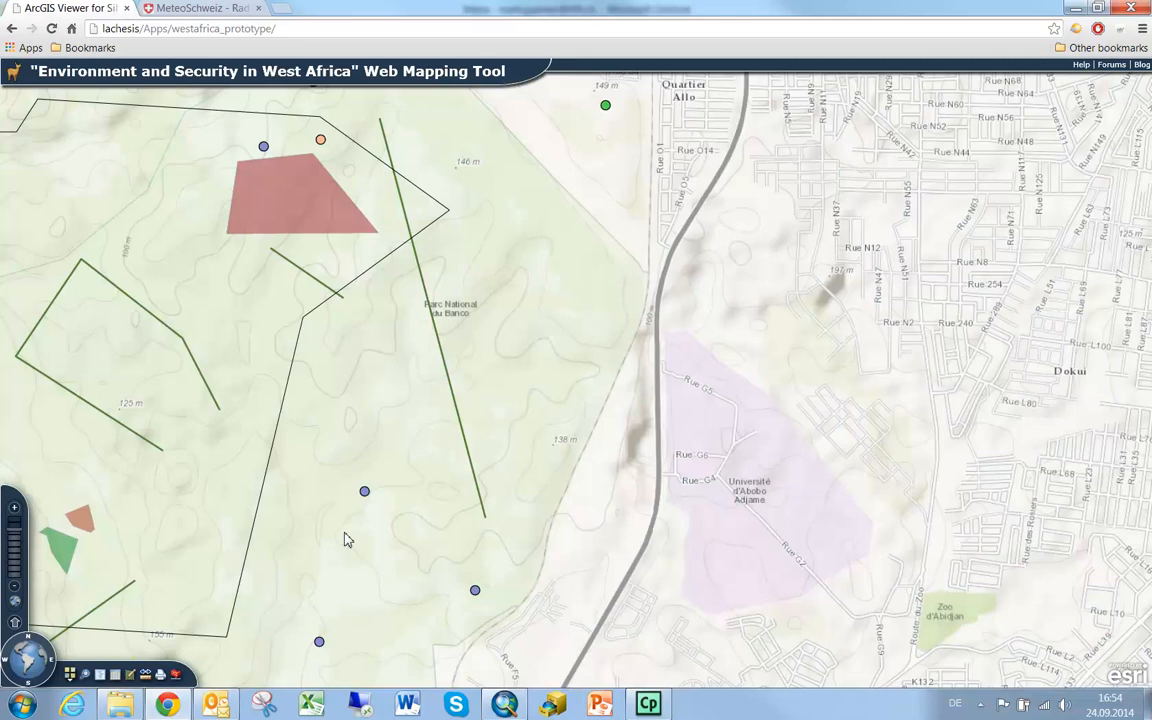
# Switch the basemap to Google Maps and close the basemap gallery
pyautogui.click(72, 675)
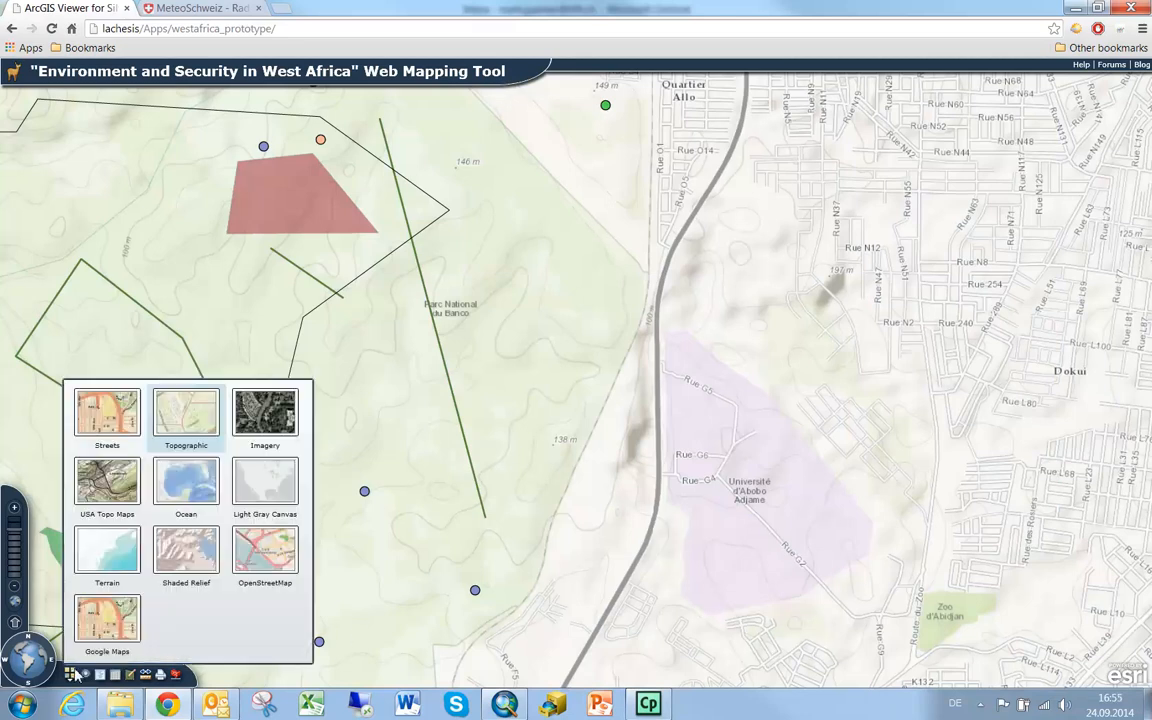
pyautogui.click(107, 622)
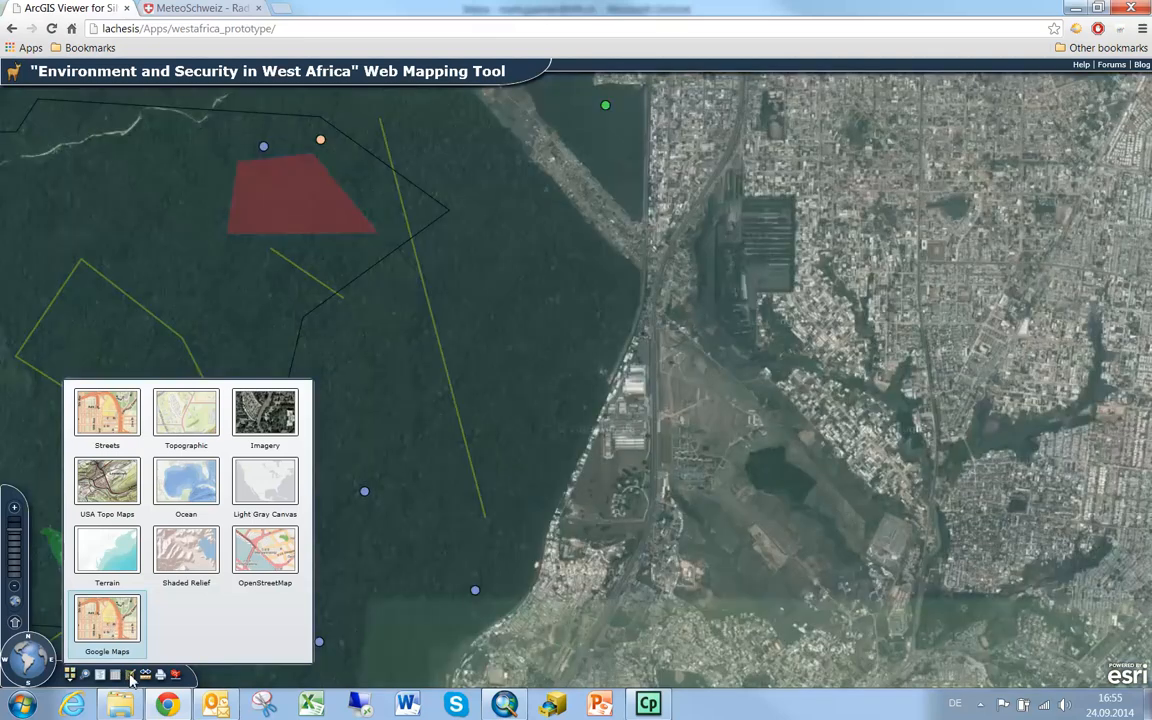
pyautogui.click(130, 675)
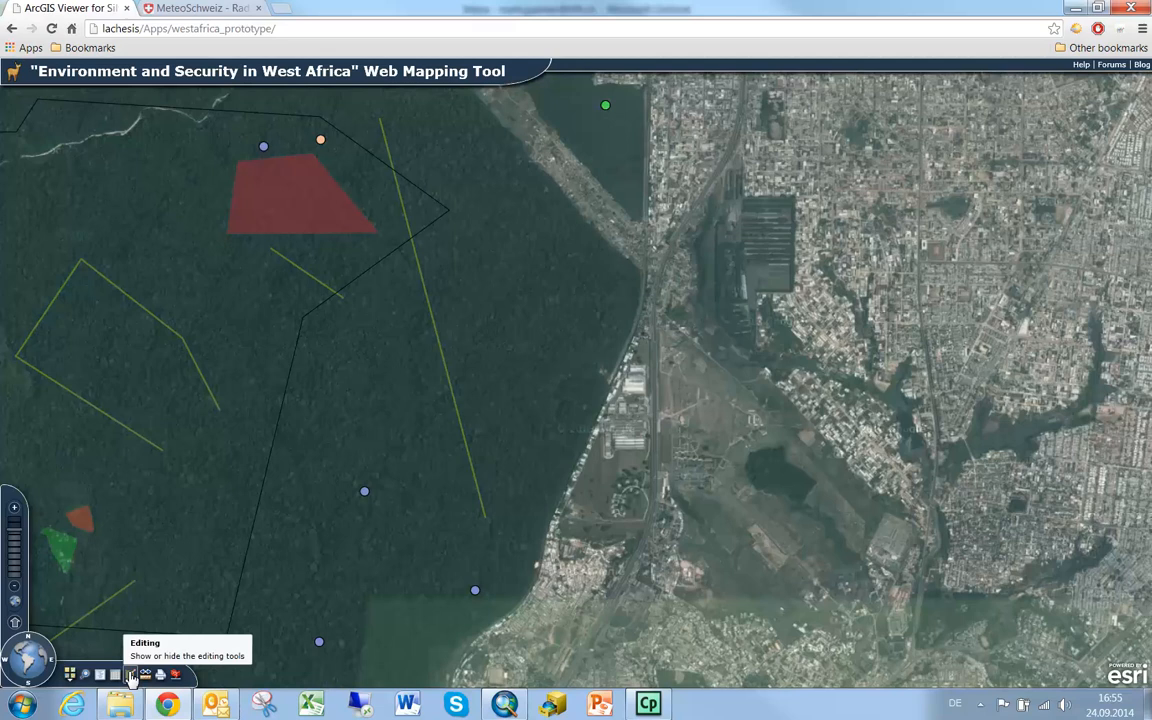
# Add an animal observation point near the forest's eastern edge and save it with the note "Rhino"
pyautogui.click(131, 676)
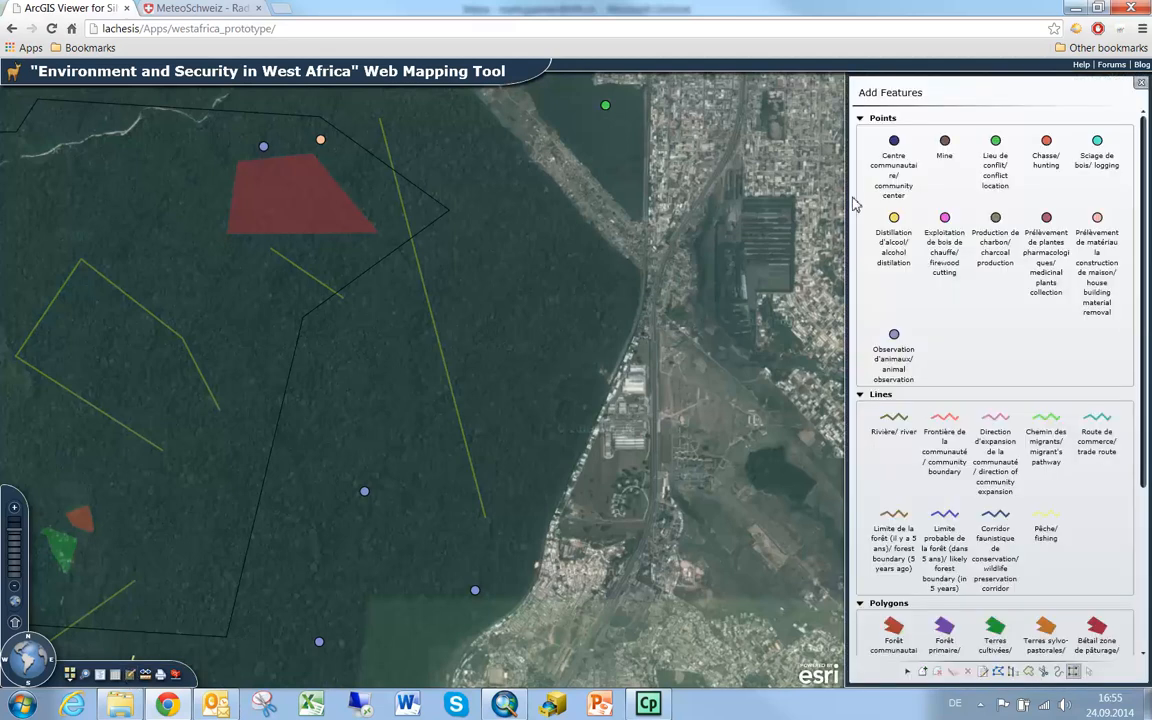
pyautogui.moveTo(1142, 278); pyautogui.dragTo(1142, 232)
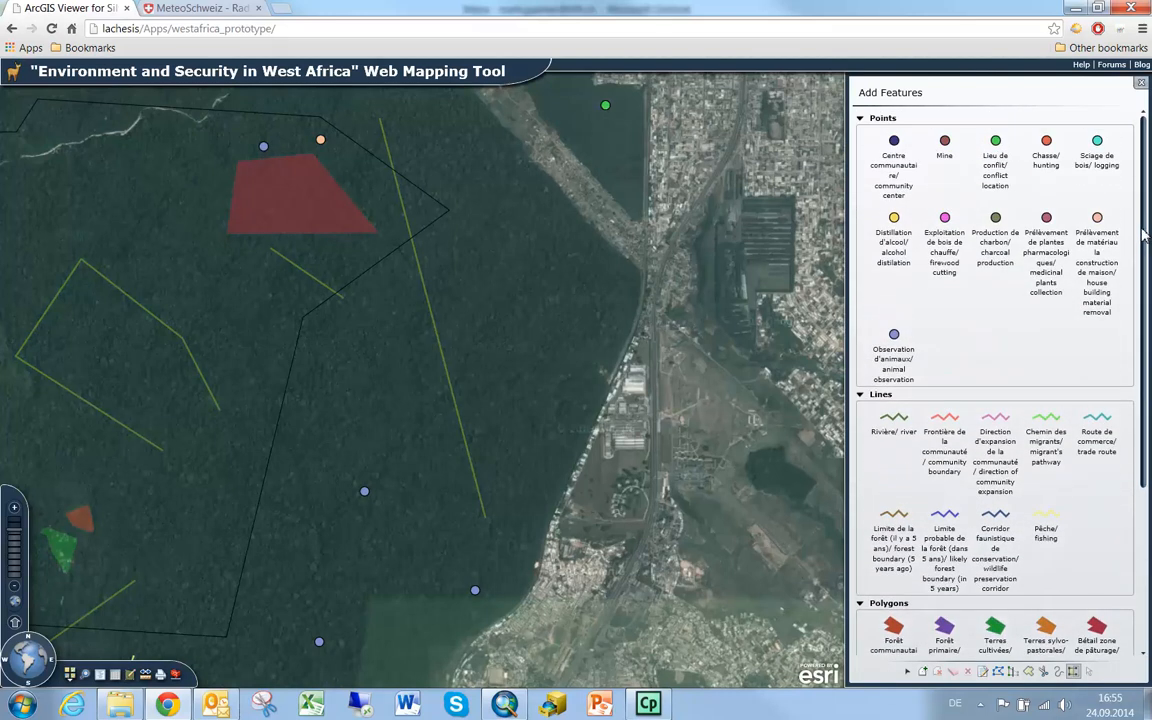
pyautogui.click(894, 338)
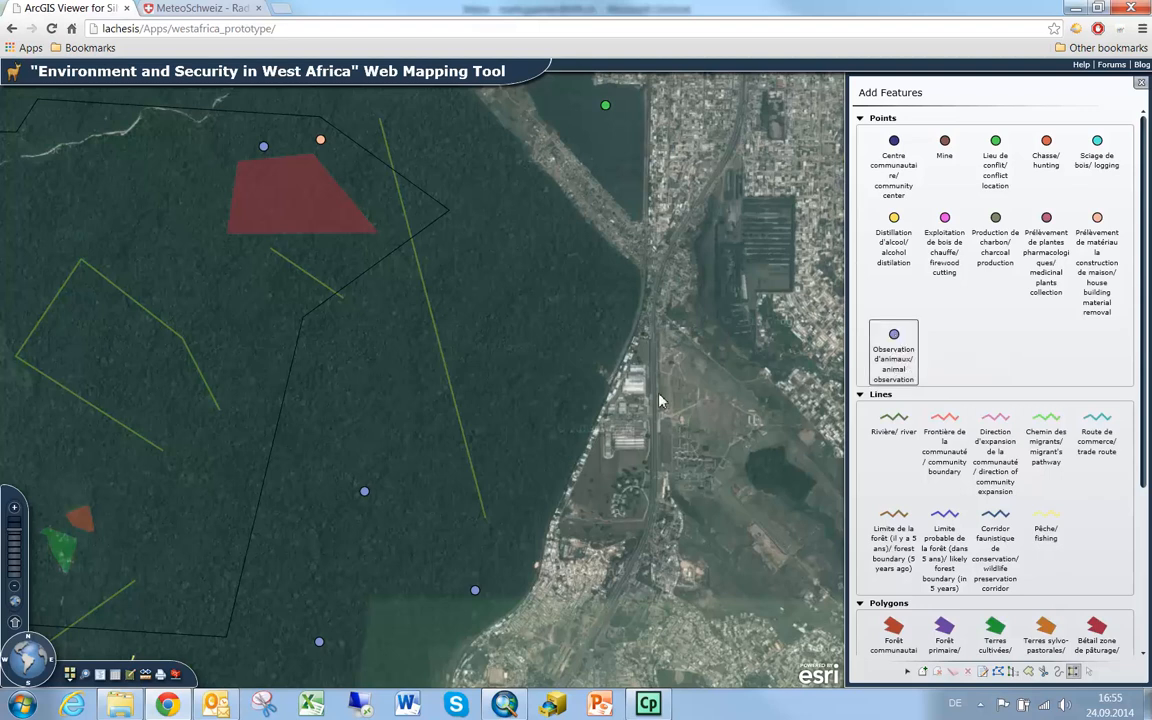
pyautogui.click(594, 305)
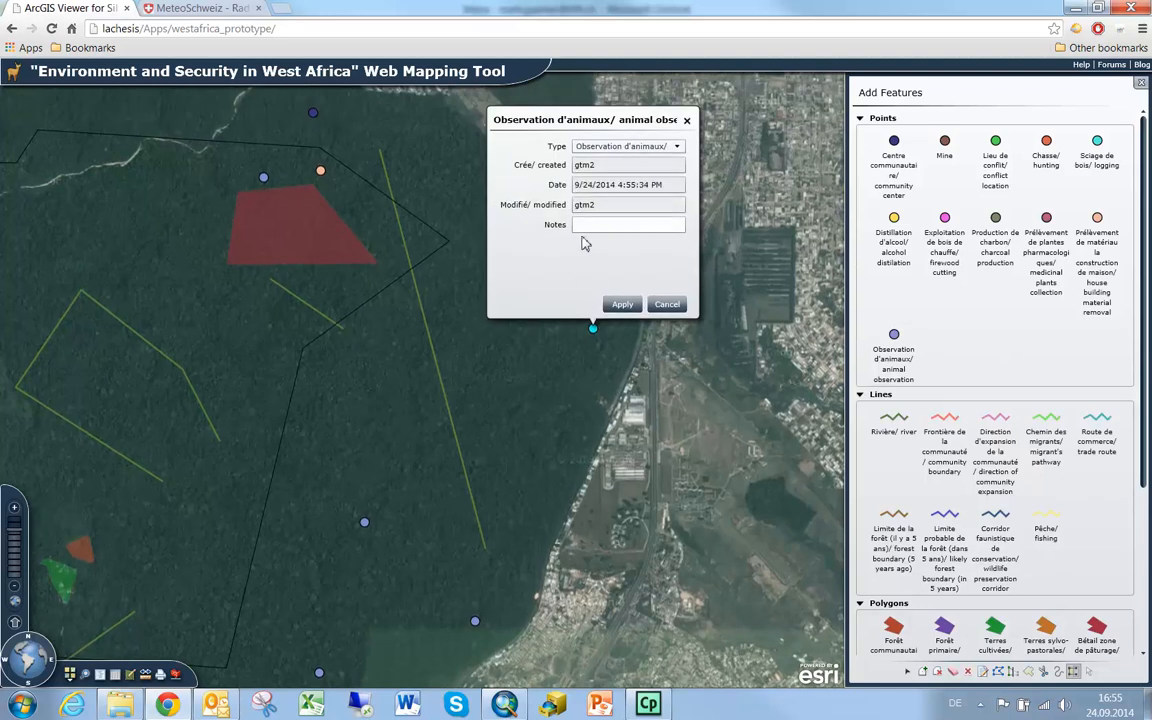
pyautogui.click(583, 224)
pyautogui.write('Rhino')
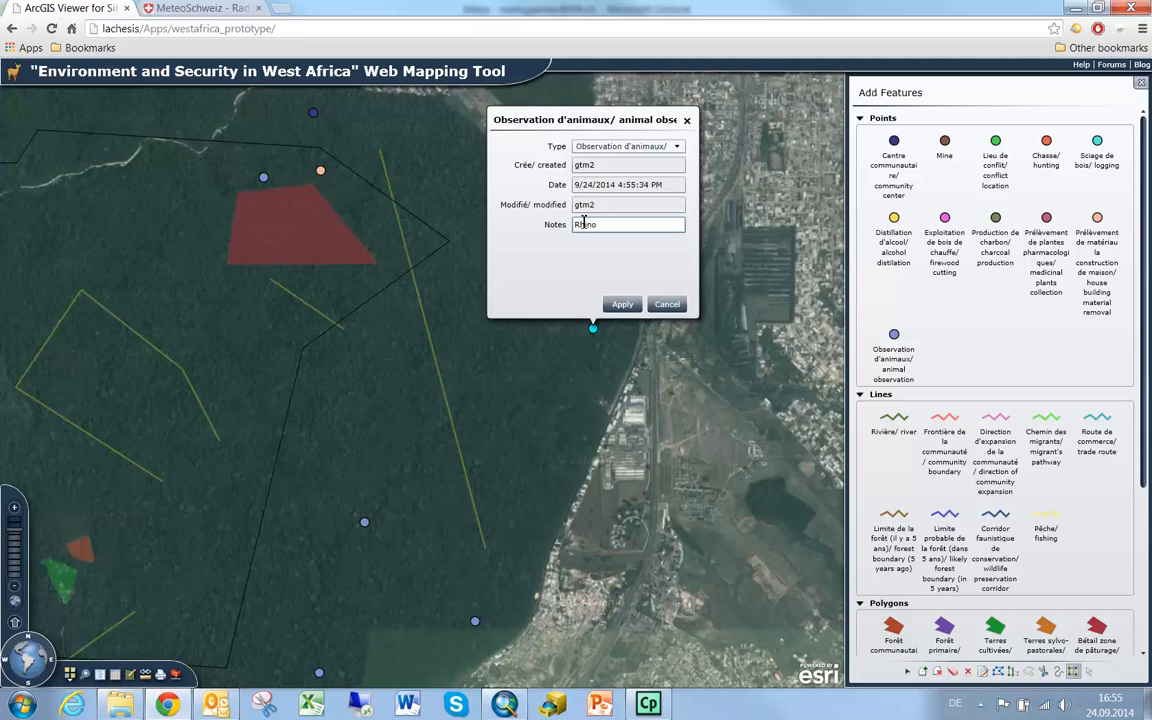
pyautogui.click(630, 306)
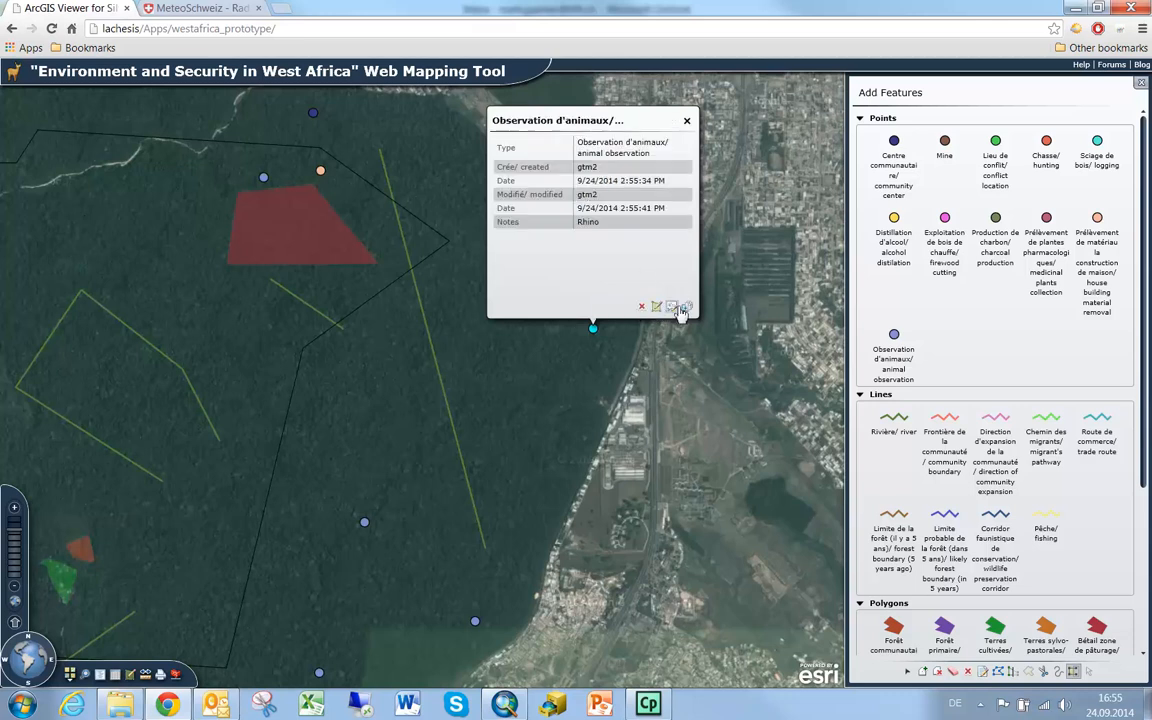
# Open the file selection for attaching a file to the Rhino observation, cancel it, and close the point's details
pyautogui.click(688, 309)
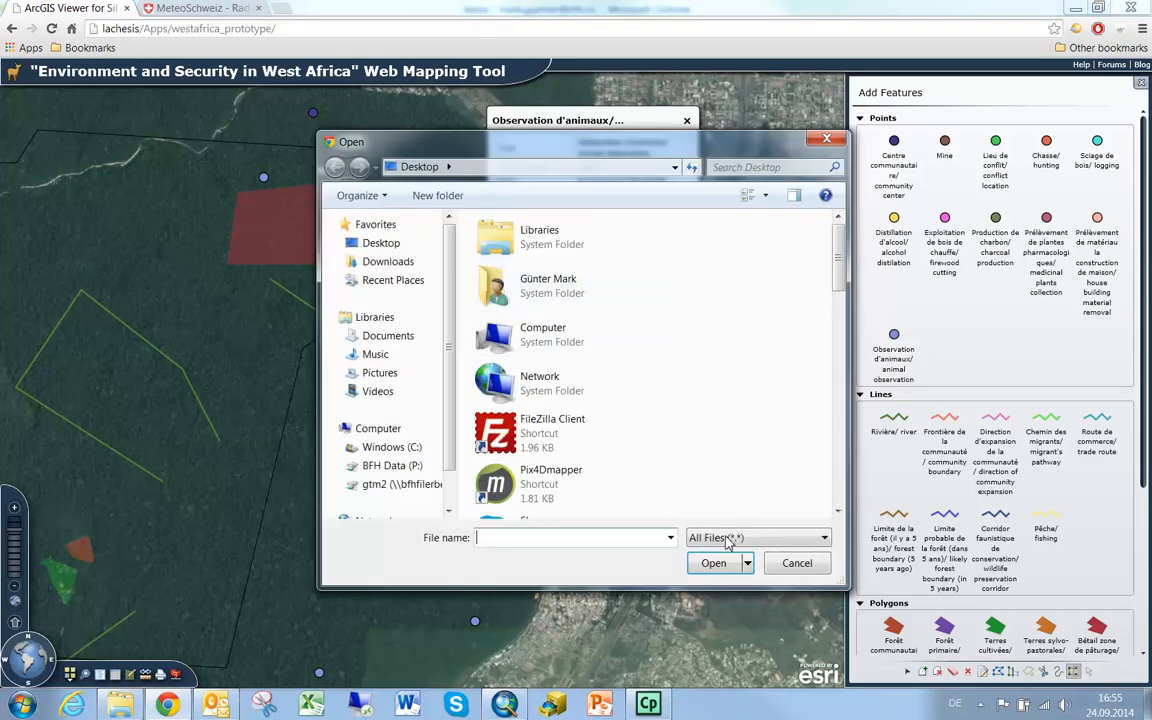
pyautogui.click(790, 563)
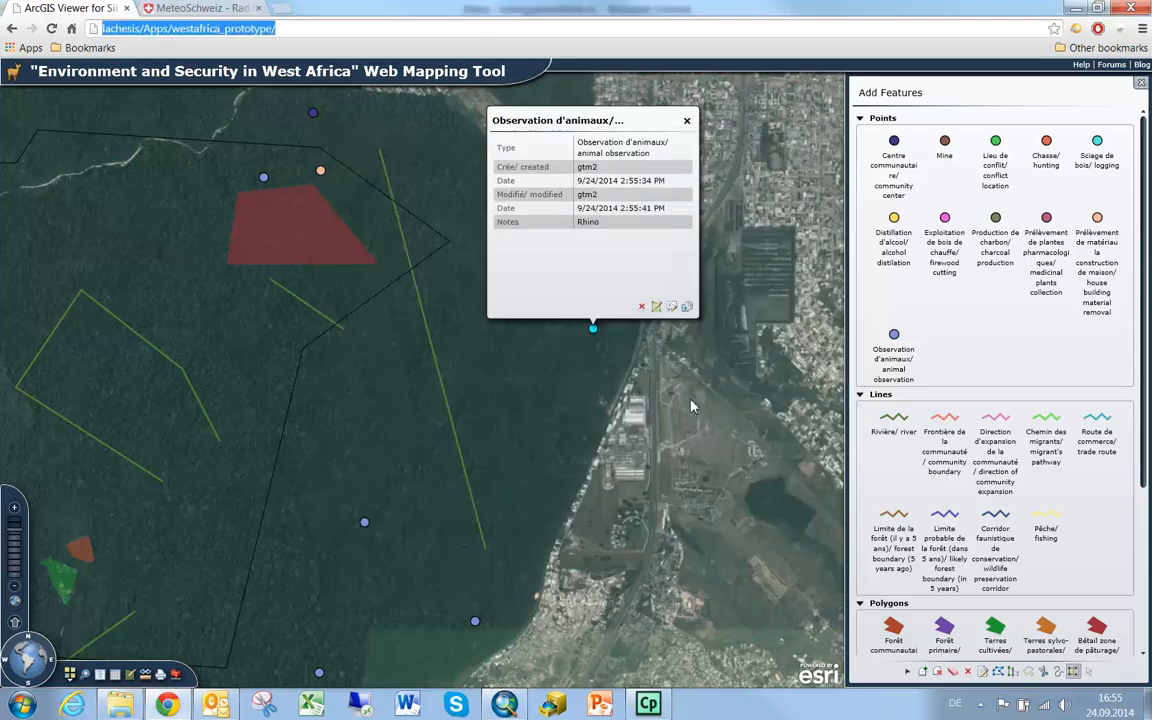
pyautogui.click(687, 121)
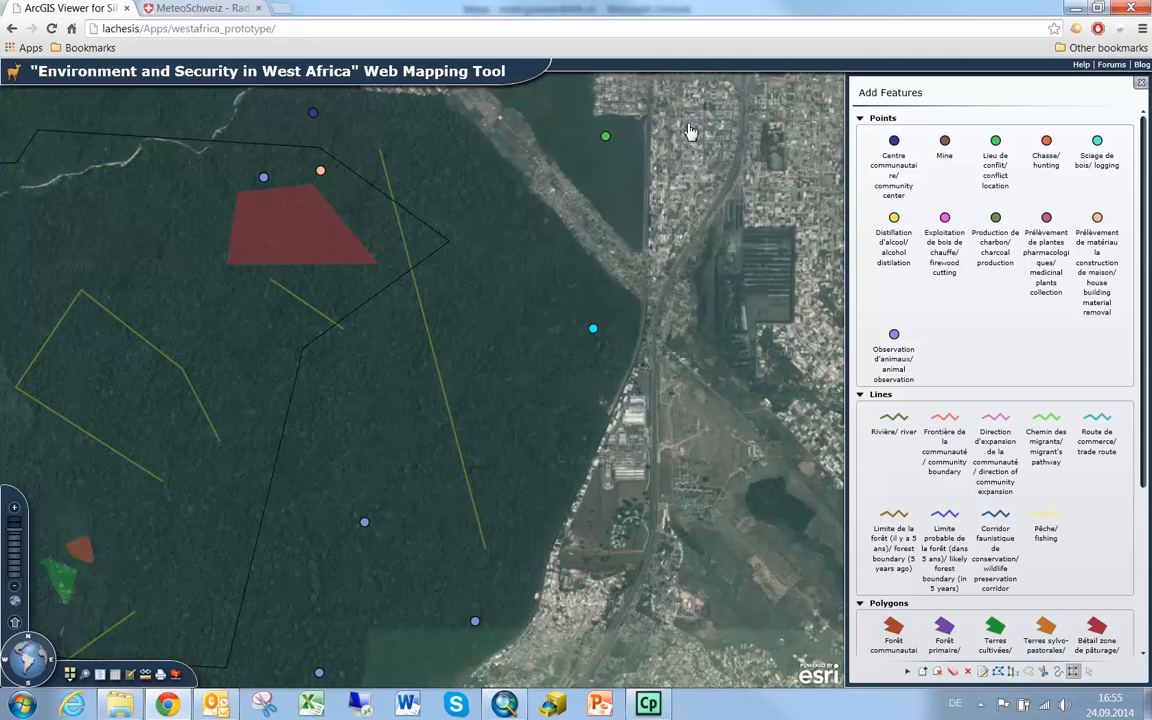
# Browse the line and polygon feature types available for adding to the map
pyautogui.moveTo(1145, 361); pyautogui.dragTo(1147, 522)
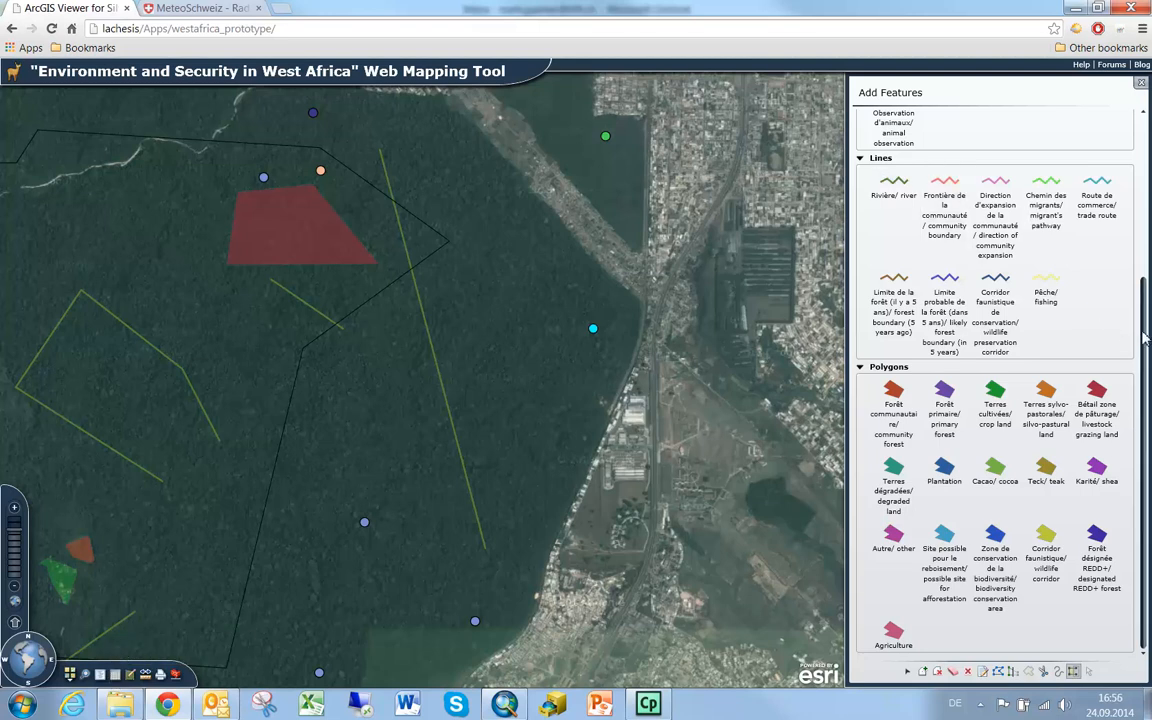
pyautogui.moveTo(1145, 338); pyautogui.dragTo(1145, 150)
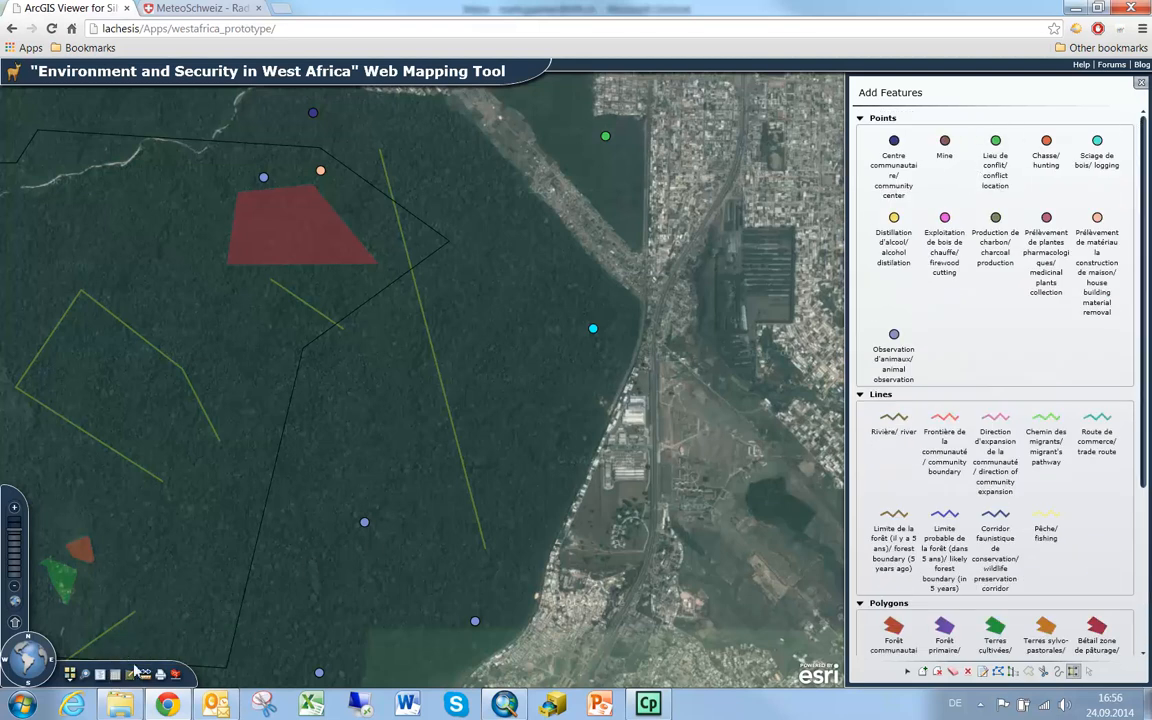
# Show the map's layer list, view the attribute table of the Points layer slightly enlarged, and close the table
pyautogui.click(101, 676)
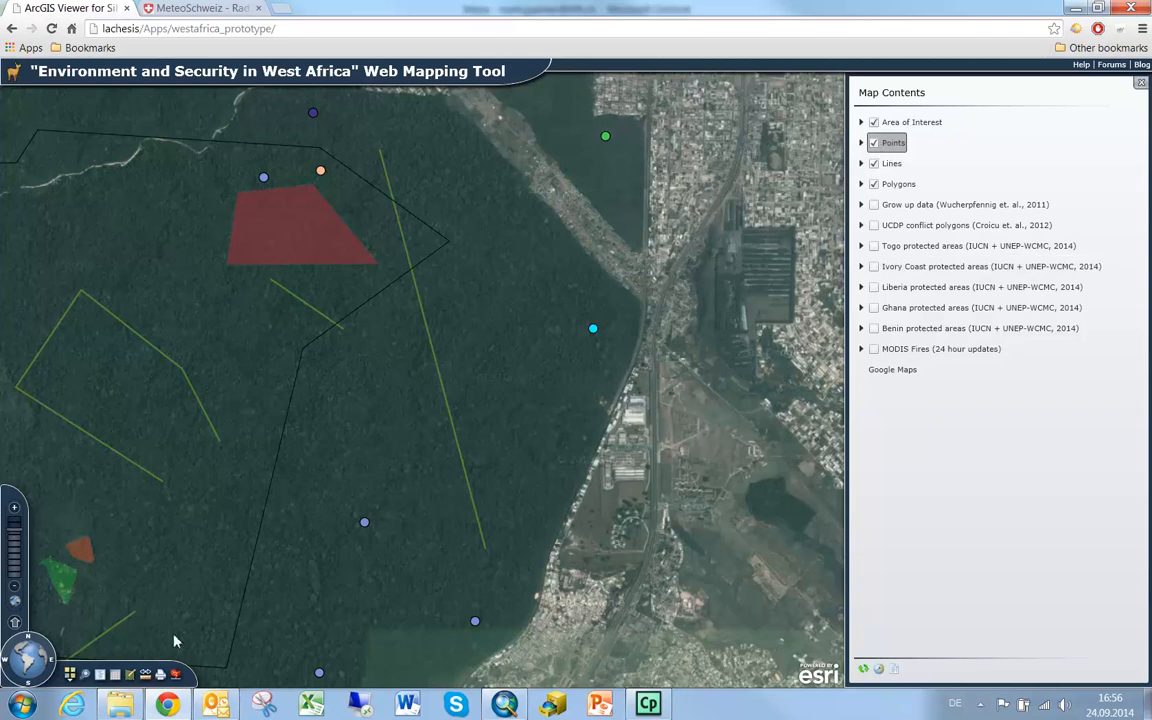
pyautogui.click(116, 675)
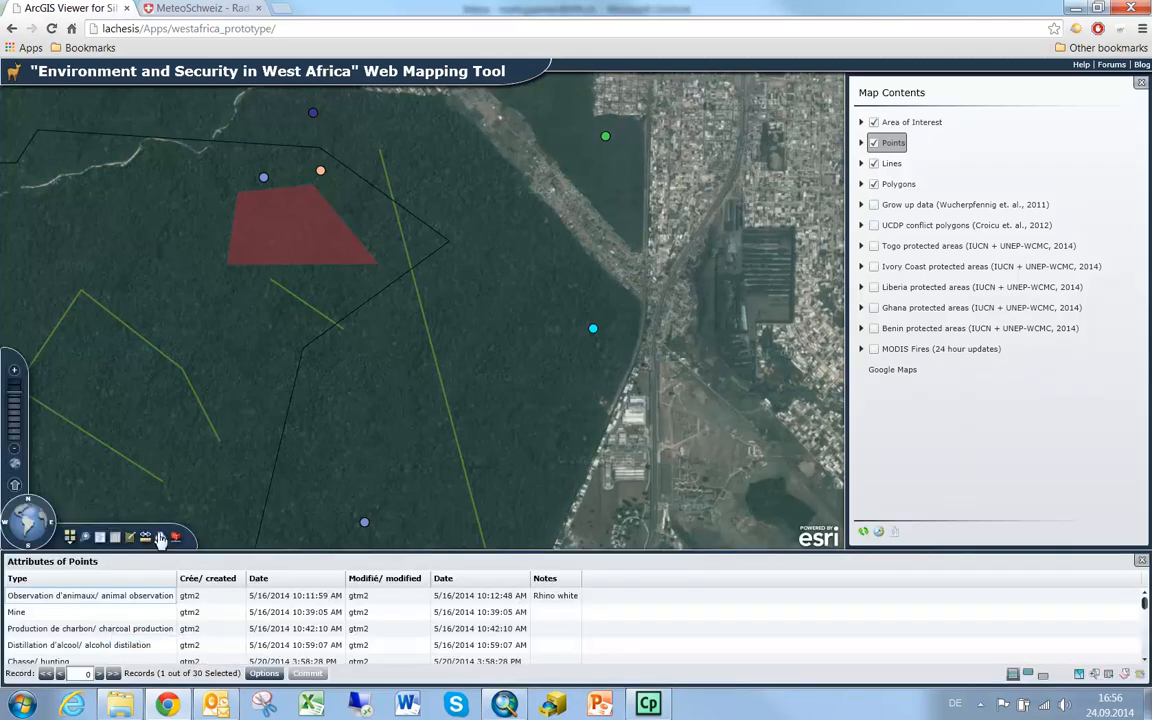
pyautogui.moveTo(370, 557); pyautogui.dragTo(426, 546)
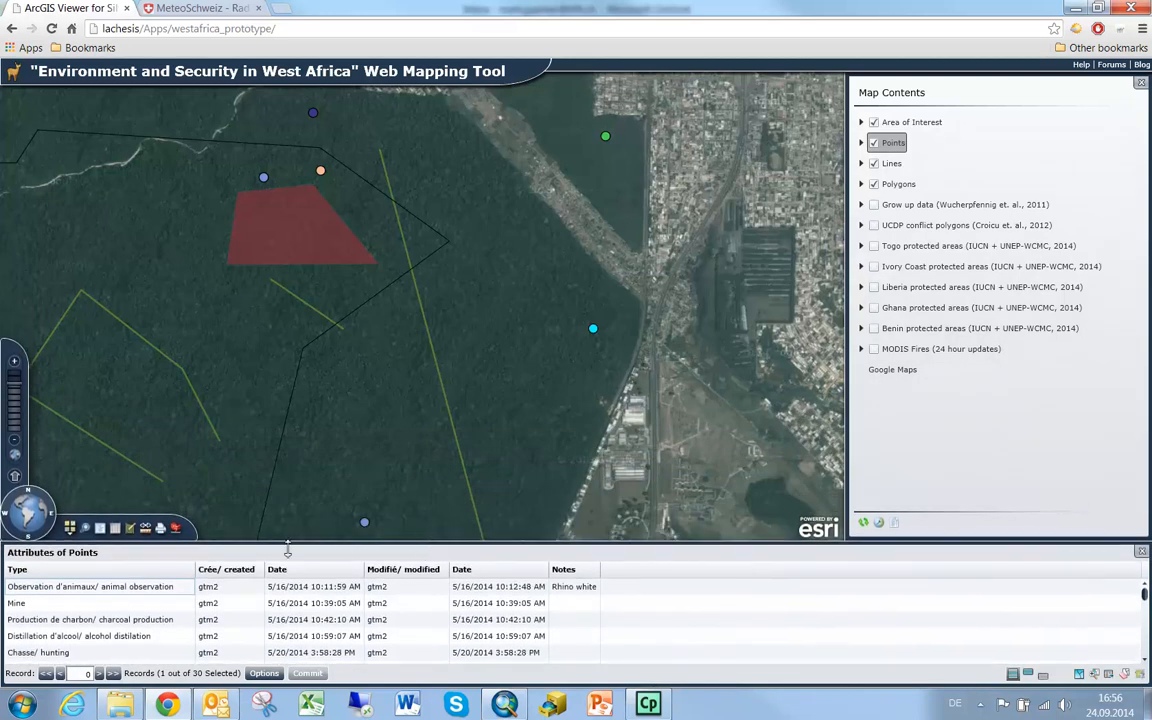
pyautogui.click(1141, 551)
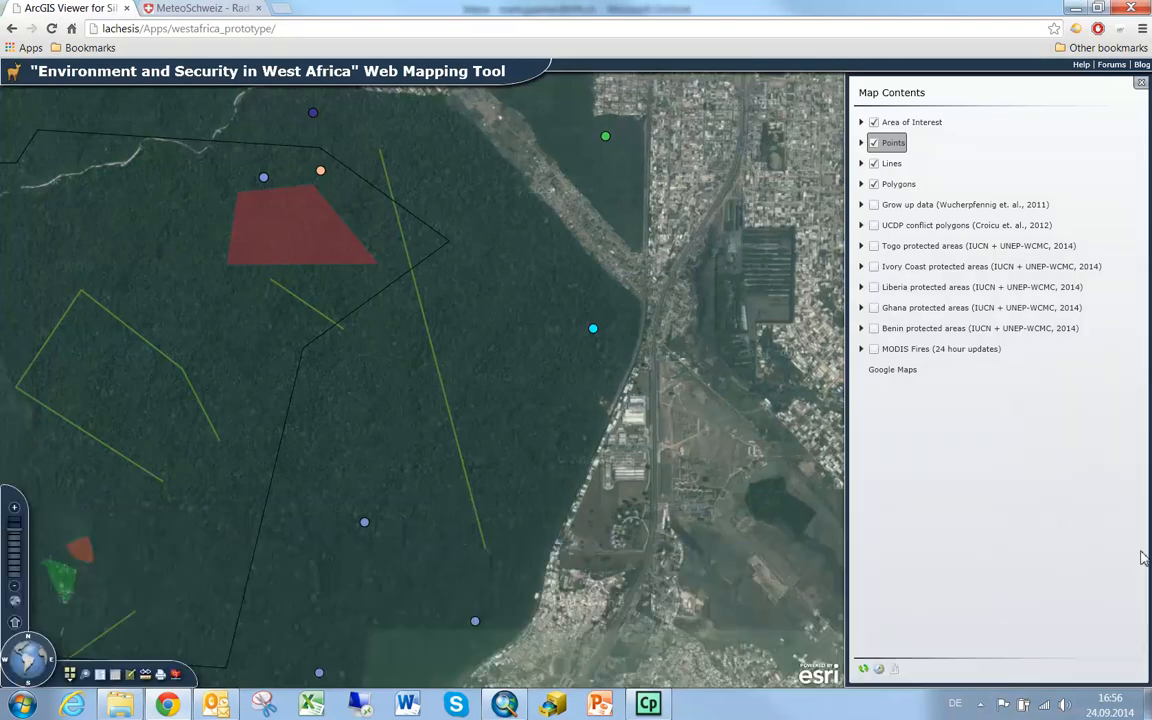
# Place another animal observation point southwest of the Rhino point, leaving its notes empty, and close its details
pyautogui.click(546, 411)
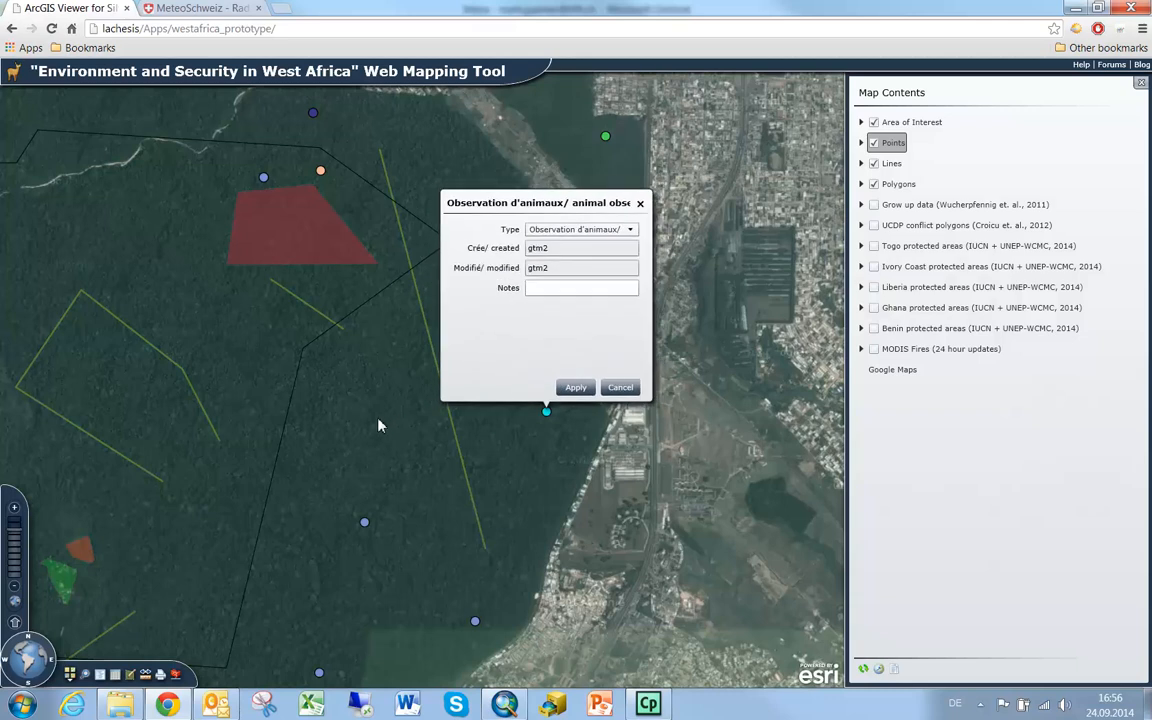
pyautogui.click(620, 387)
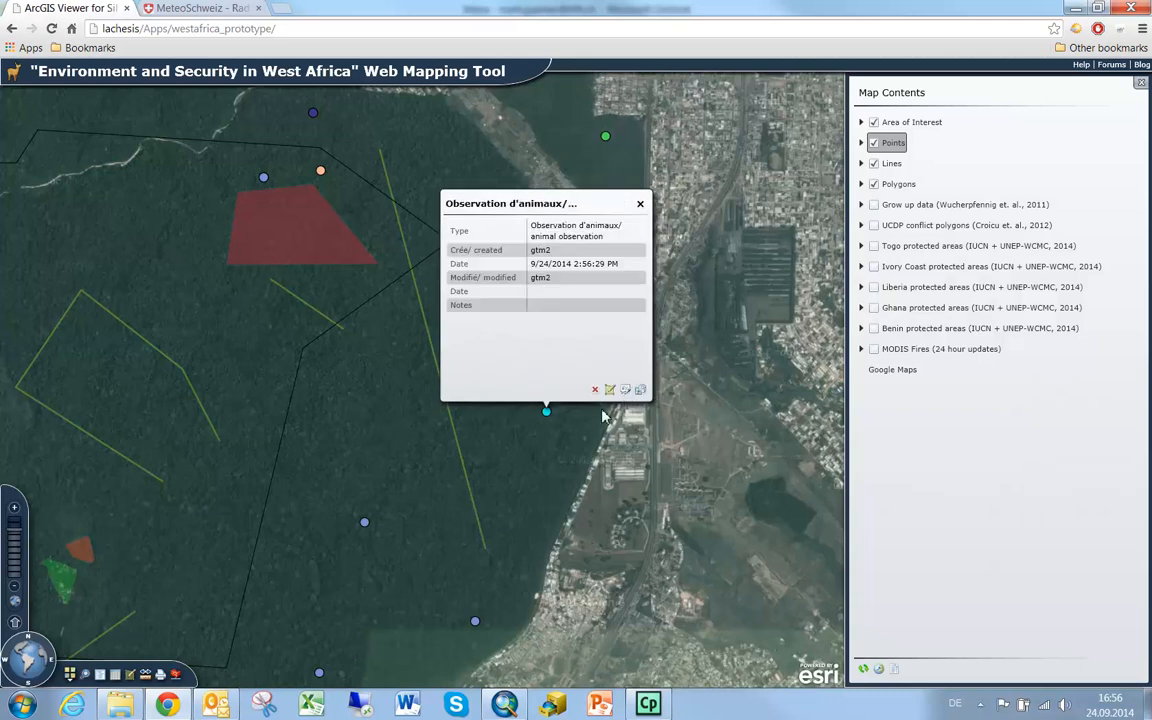
pyautogui.click(639, 209)
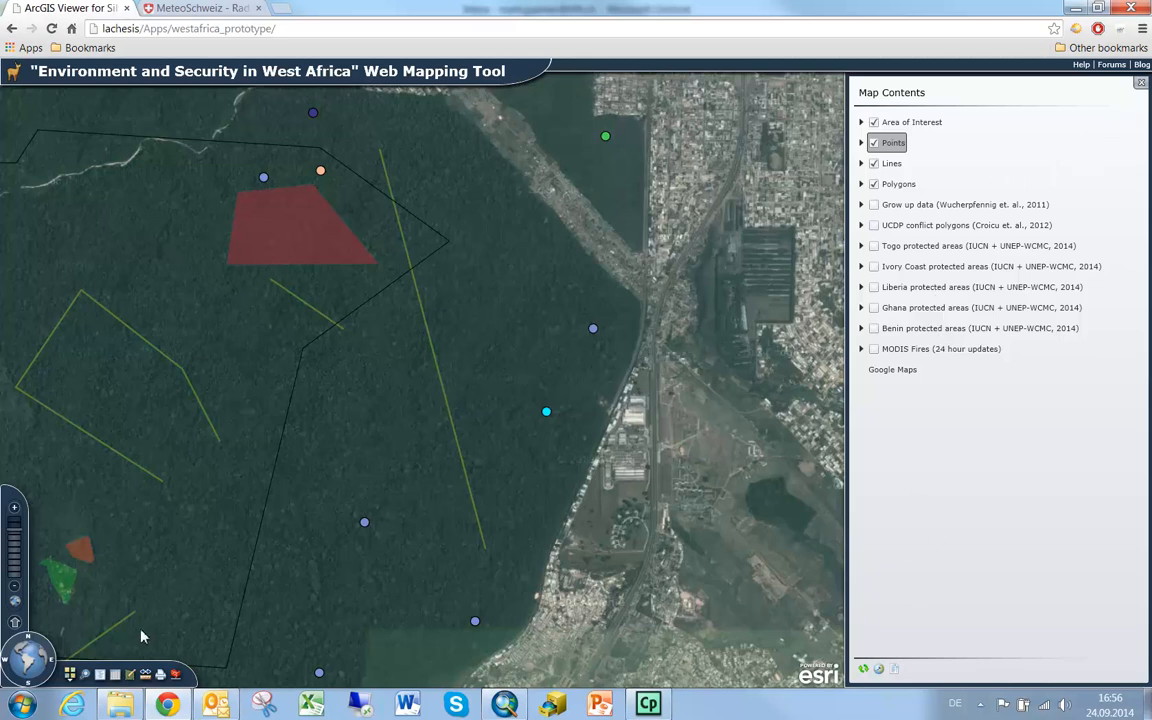
# Look over the feature editing tools again and recheck the Points attribute table, closing both
pyautogui.click(131, 675)
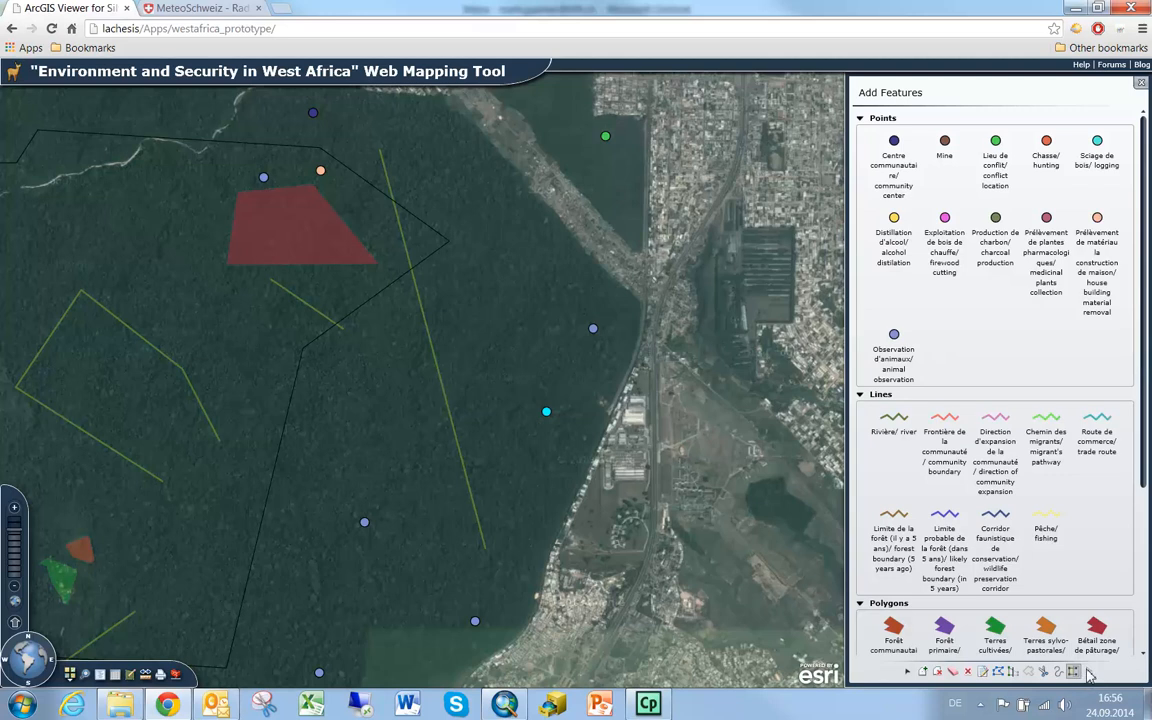
pyautogui.click(1141, 82)
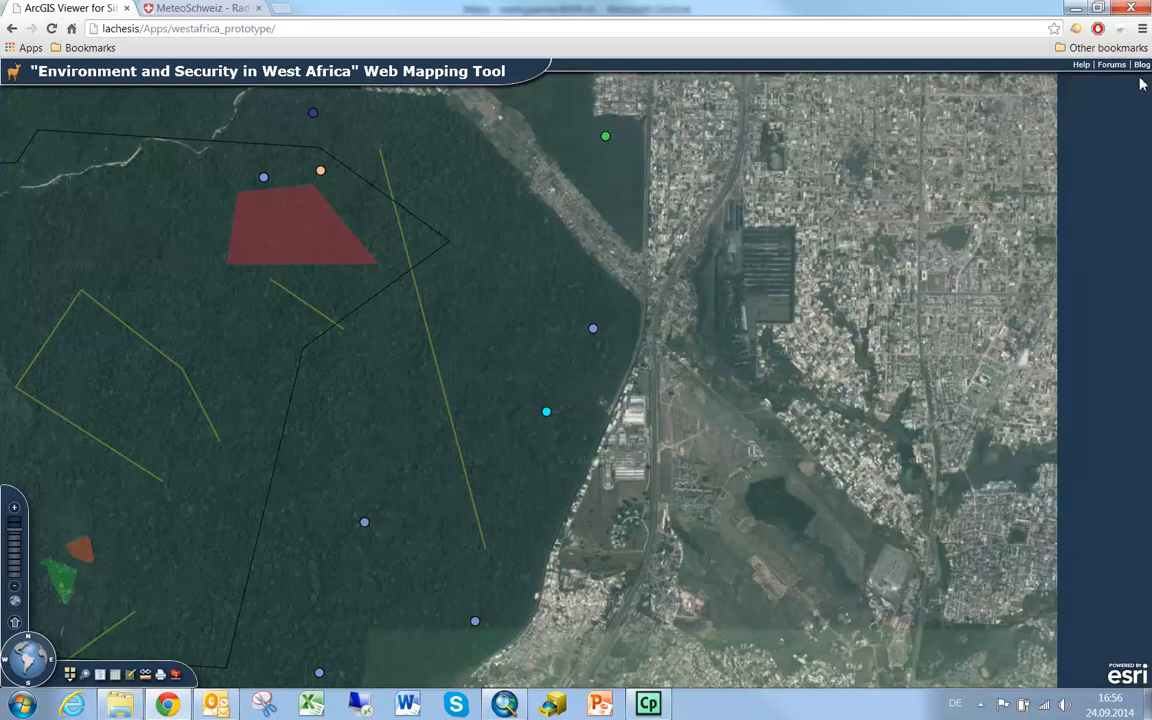
pyautogui.click(115, 674)
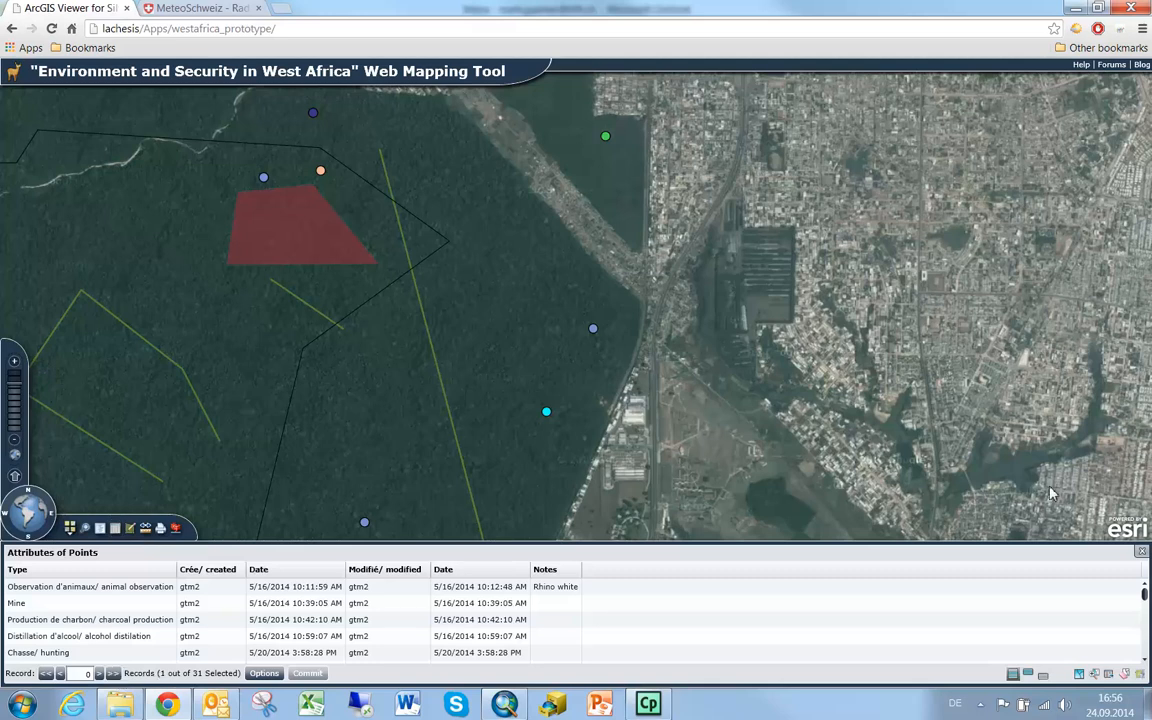
pyautogui.click(1142, 555)
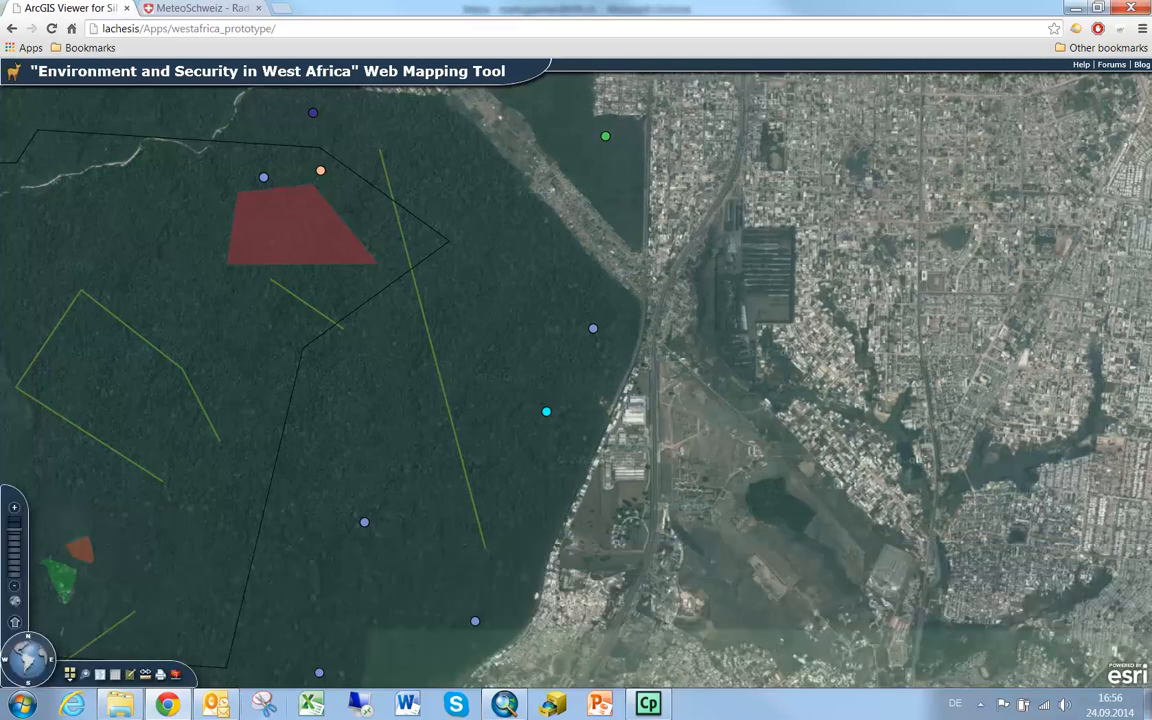
# Turn on the Ivory Coast protected areas (IUCN + UNEP-WCMC, 2014) layer on the map
pyautogui.click(106, 676)
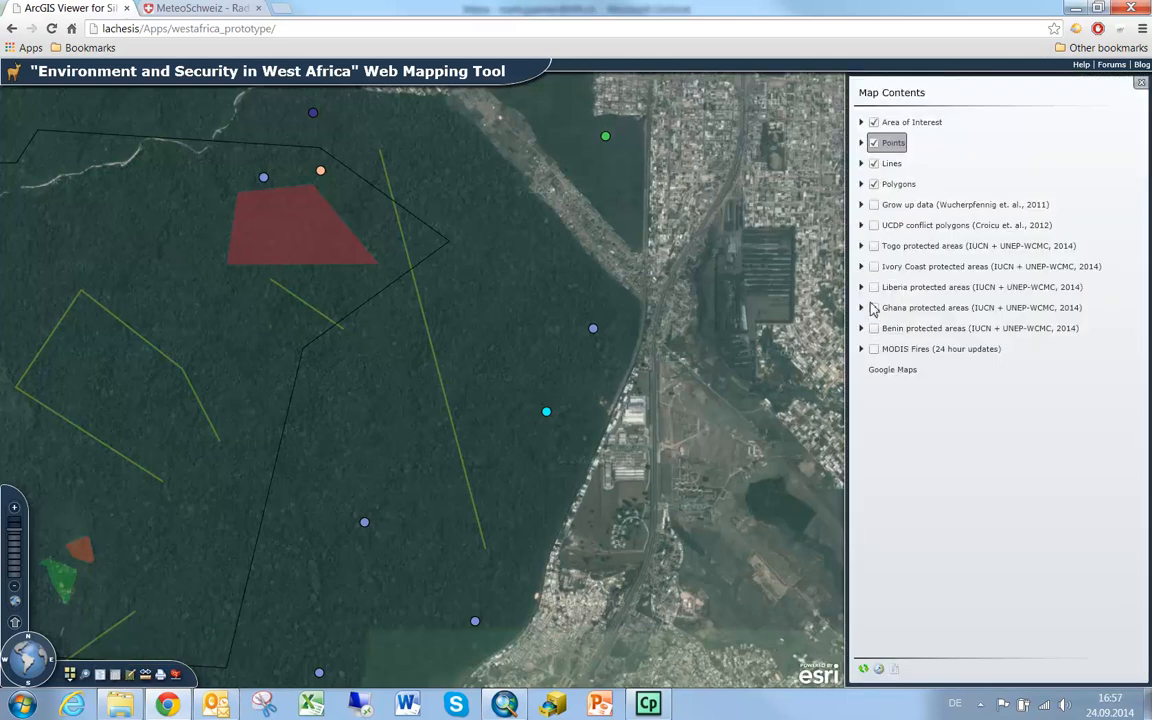
pyautogui.click(874, 267)
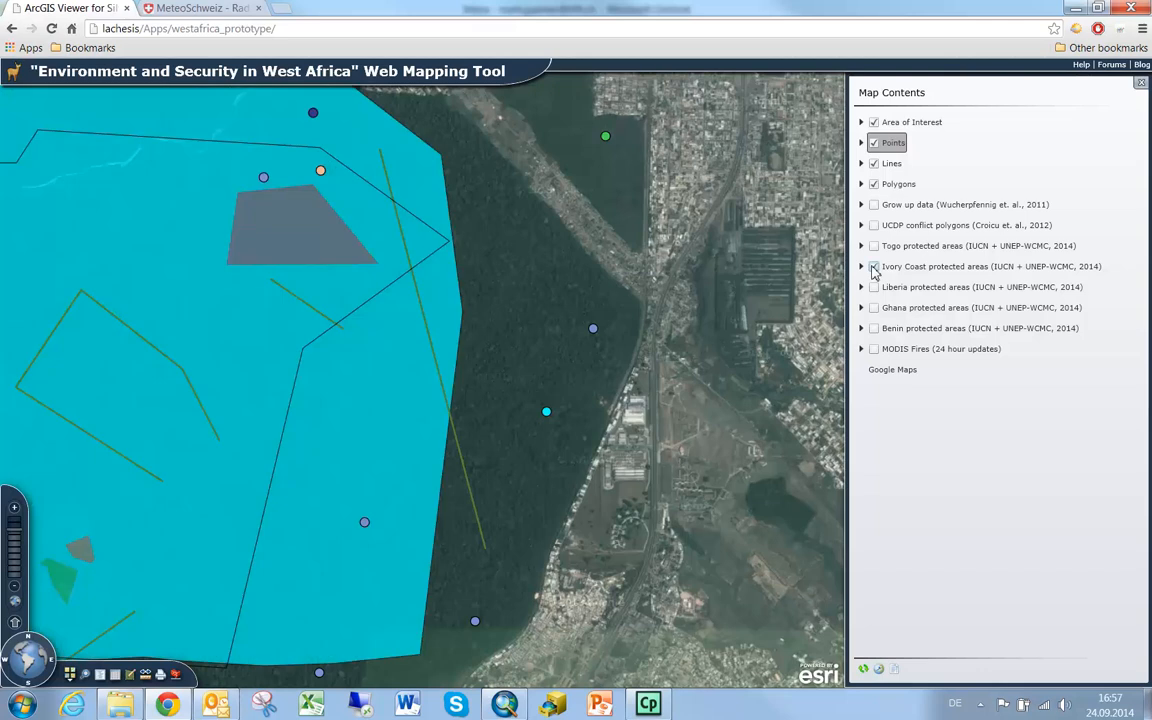
# View the details of the Ivory Coast protected area covering the forest, close them, and turn that protected areas layer off
pyautogui.click(390, 420)
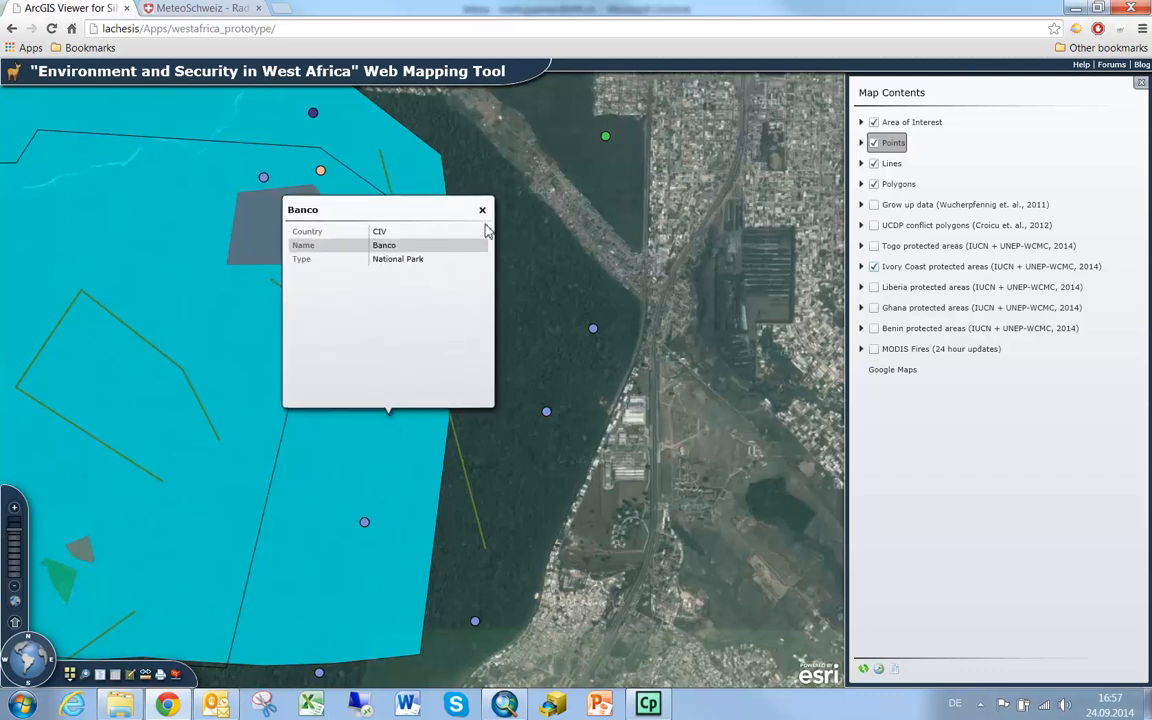
pyautogui.click(482, 214)
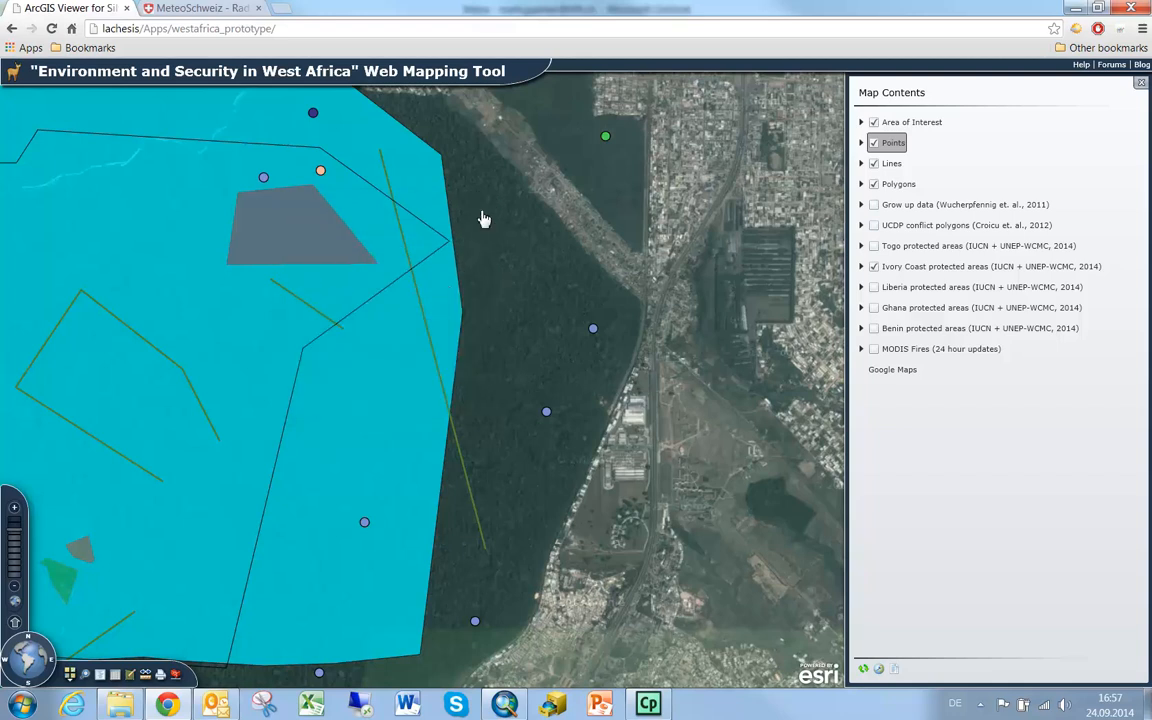
pyautogui.click(874, 267)
# Turn on the Grow up data layer, view the details of the area east of the polygons, and turn the layer off again
pyautogui.click(874, 204)
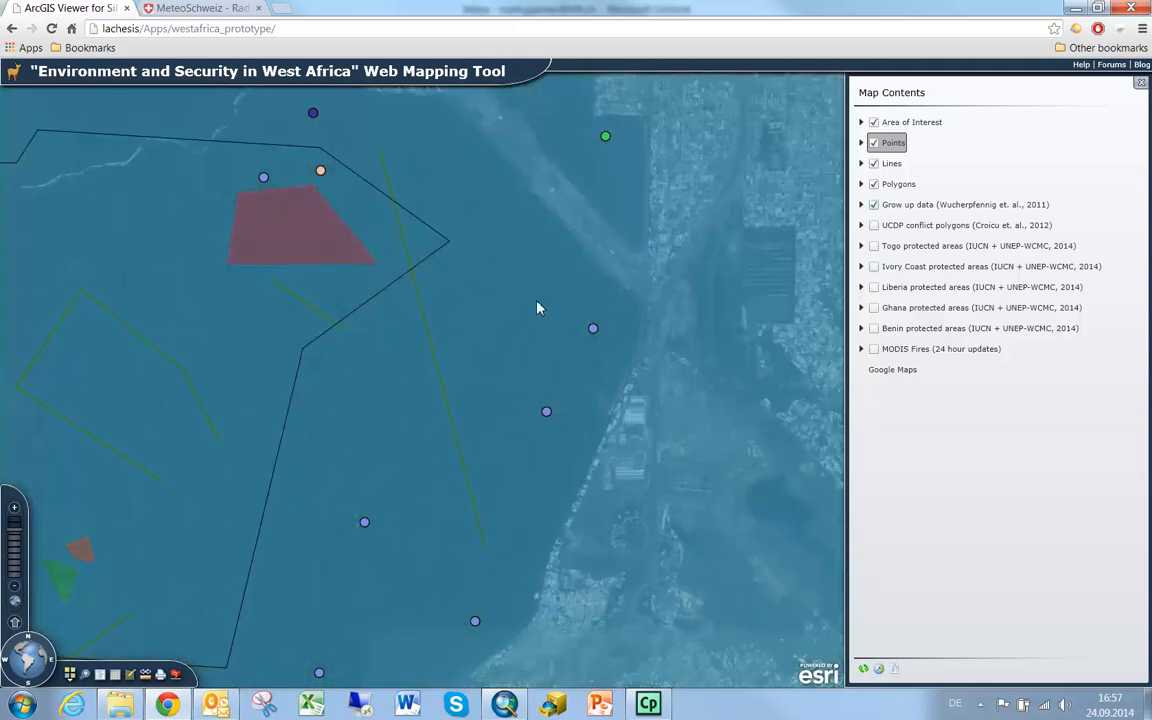
pyautogui.click(538, 308)
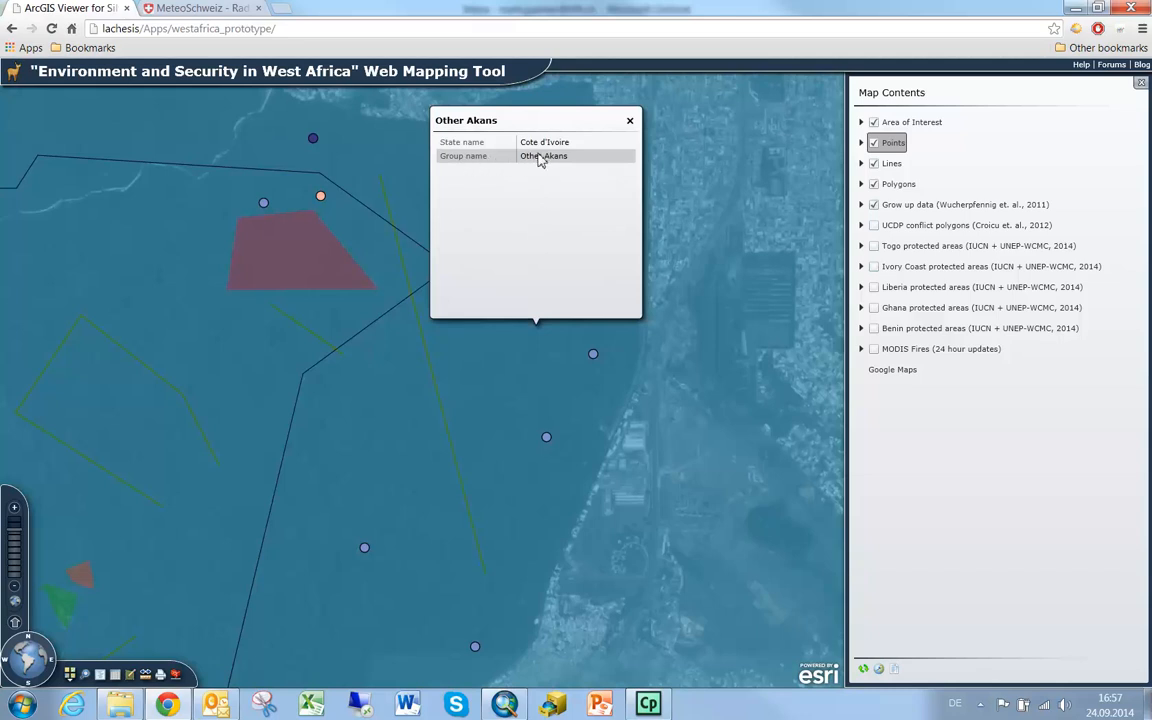
pyautogui.click(630, 120)
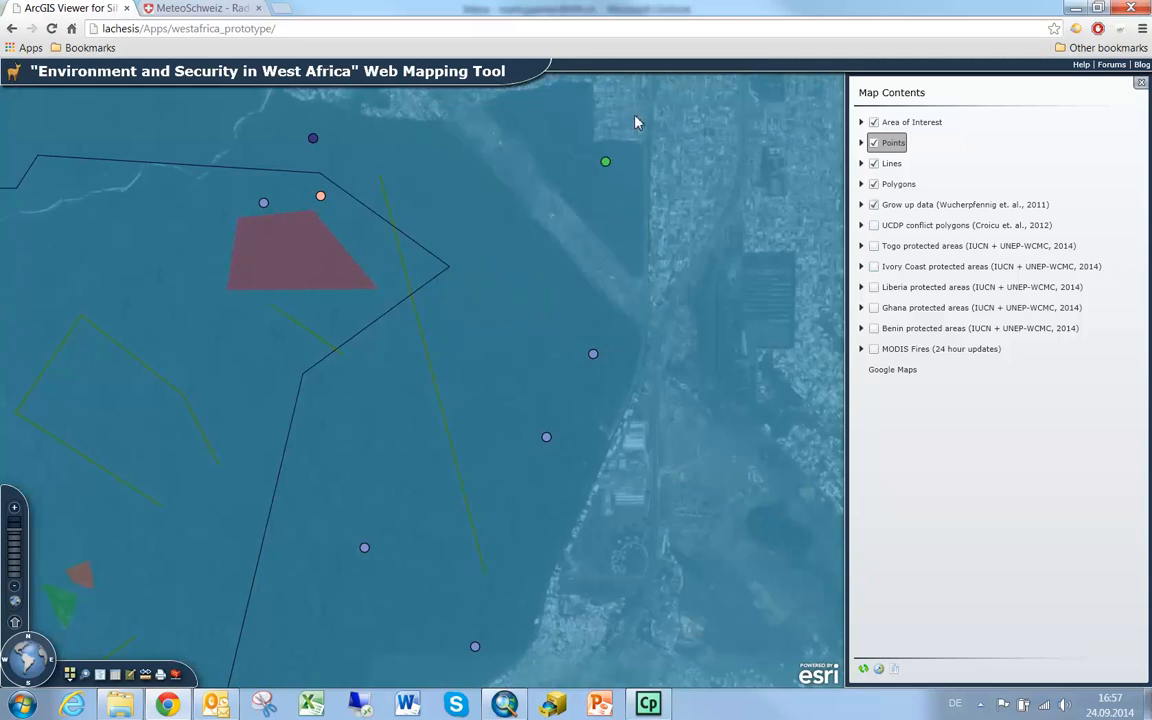
pyautogui.click(872, 206)
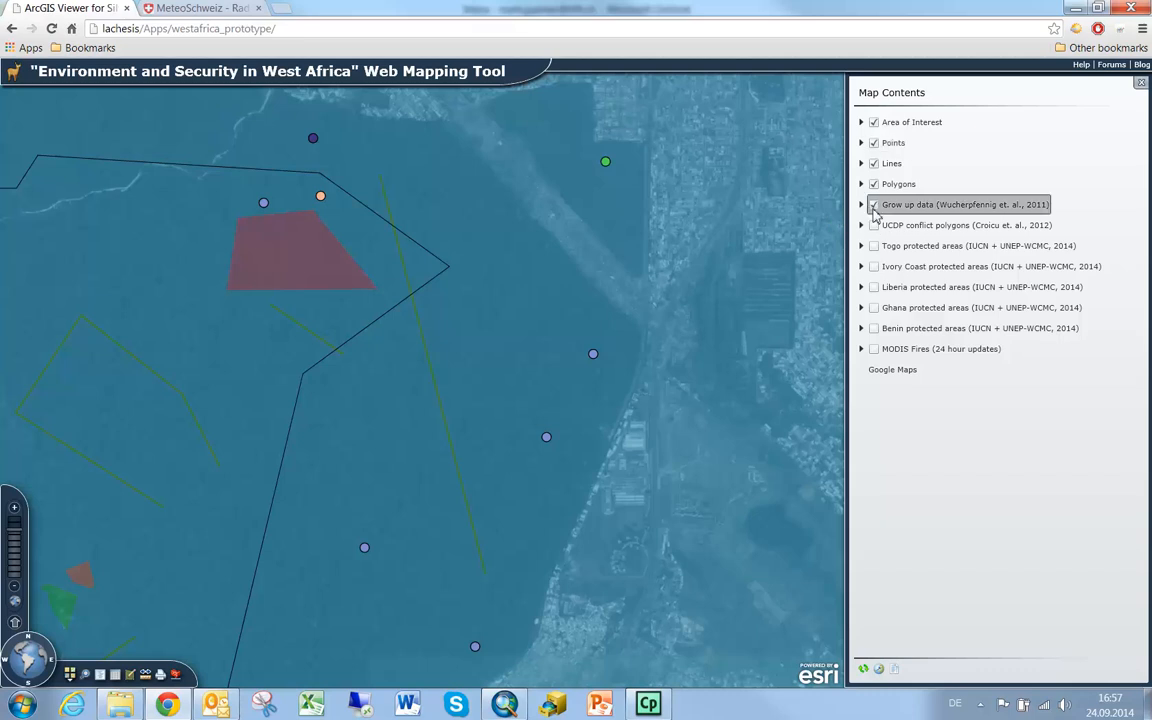
# Turn on the UCDP conflict polygons layer, inspect the pink polygon's details, and close the details and the layer list
pyautogui.click(874, 226)
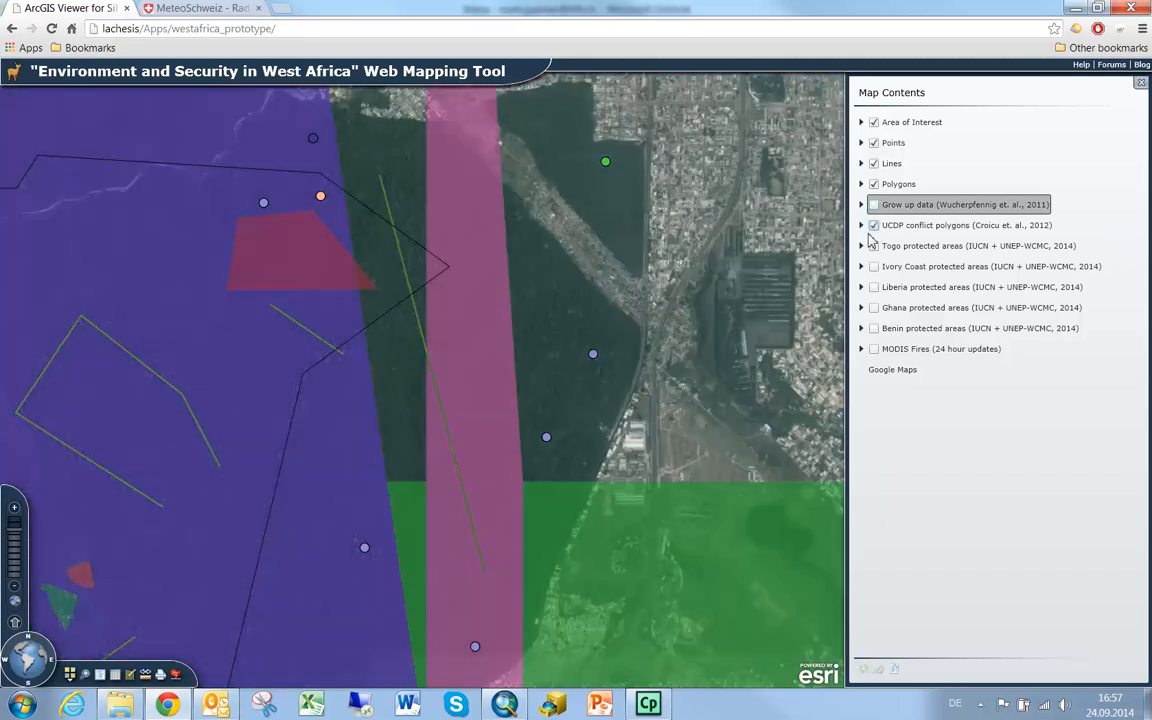
pyautogui.click(478, 388)
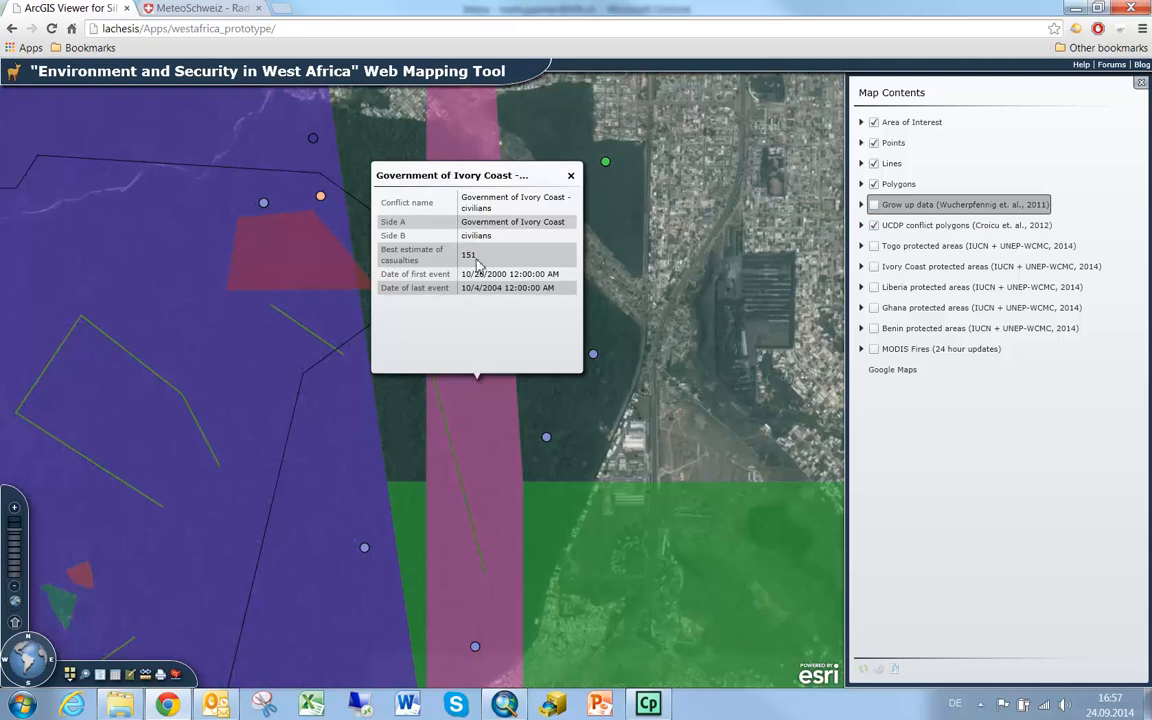
pyautogui.click(572, 178)
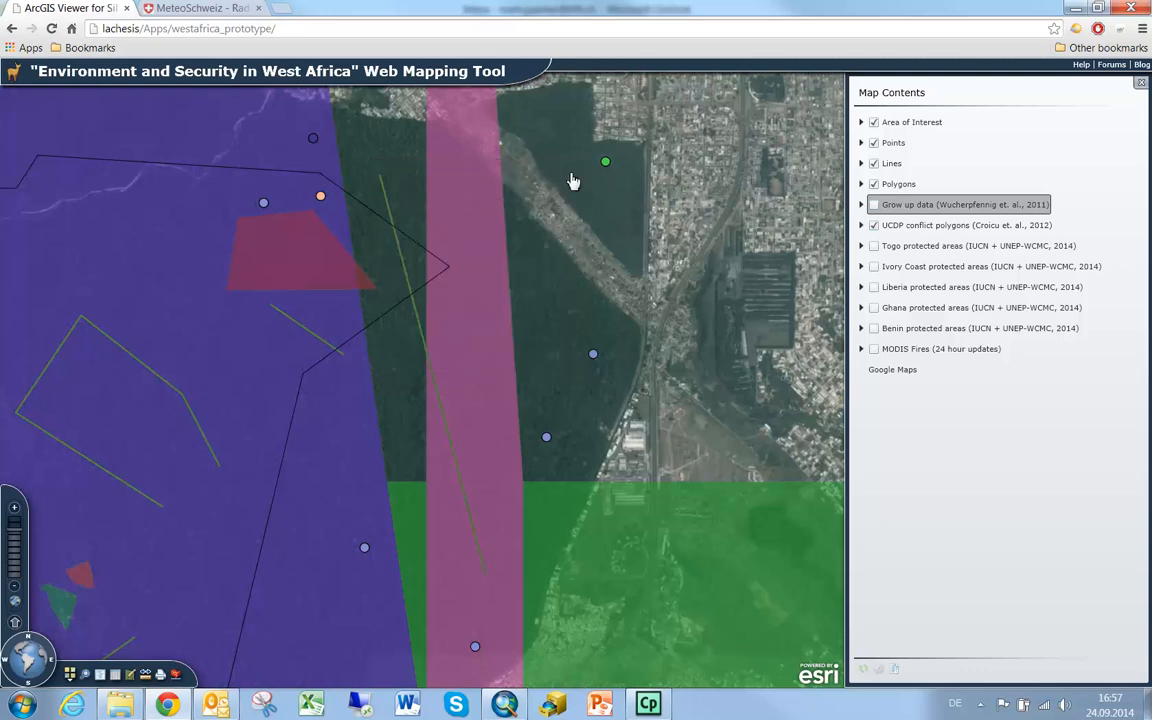
pyautogui.click(1141, 86)
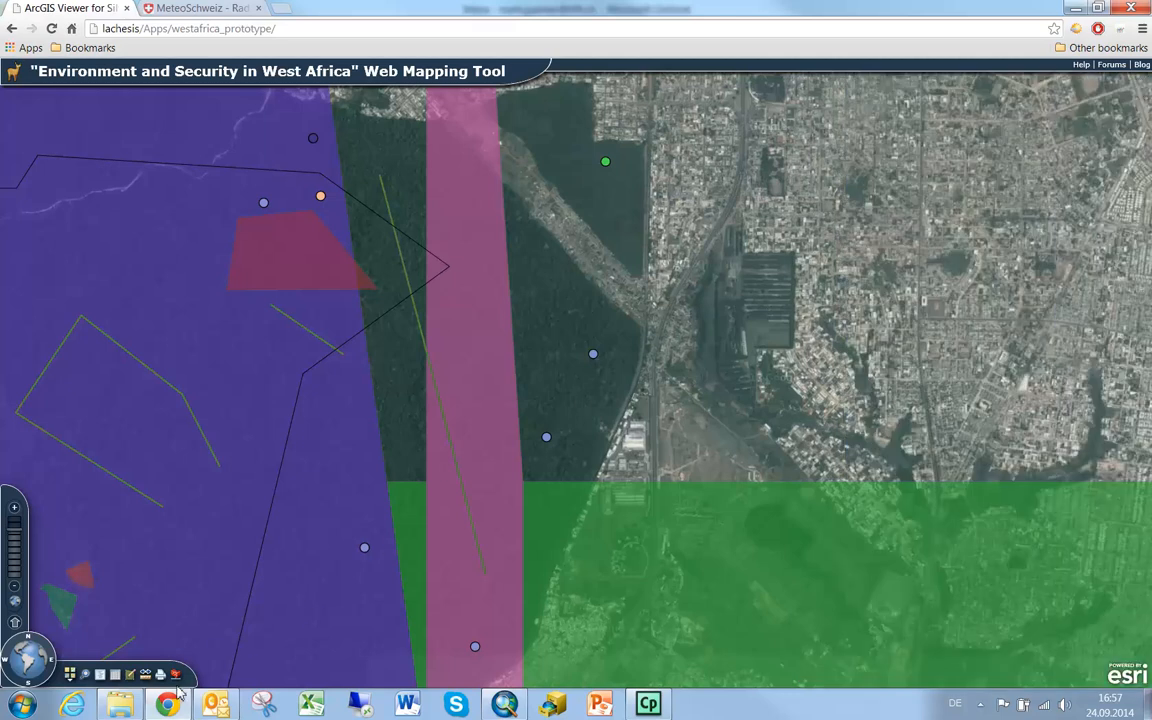
# View the attribute table of the Grow up data layer, go to its last record, and close the table
pyautogui.click(114, 677)
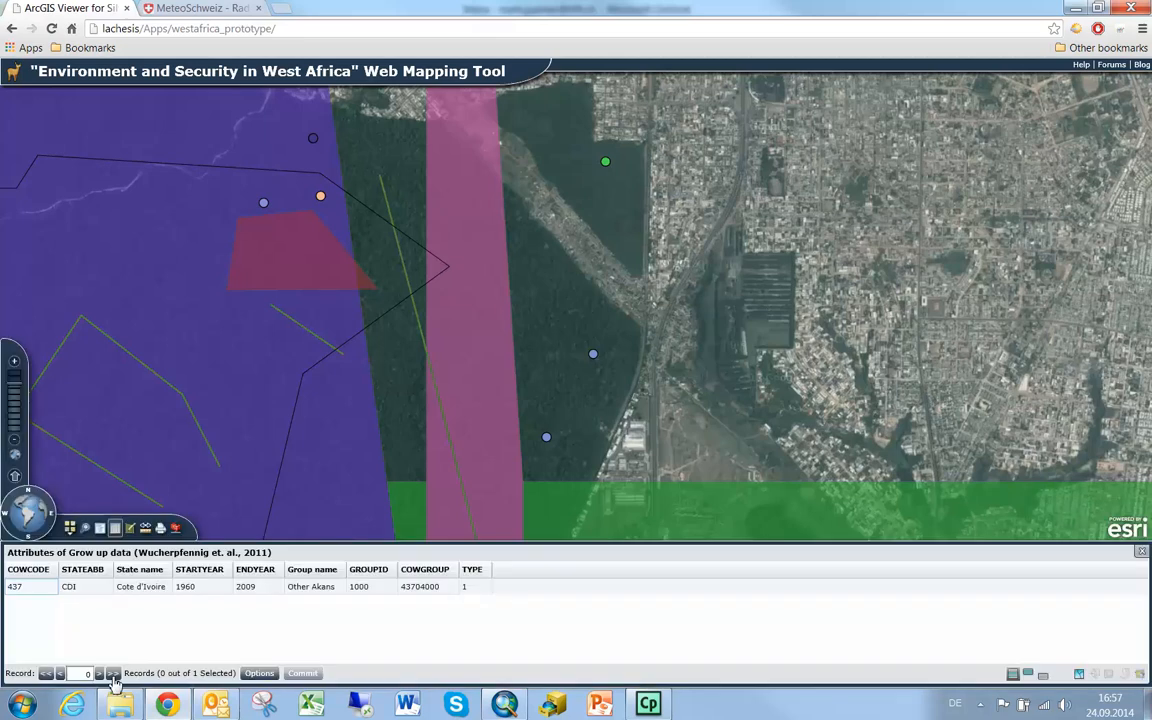
pyautogui.click(114, 676)
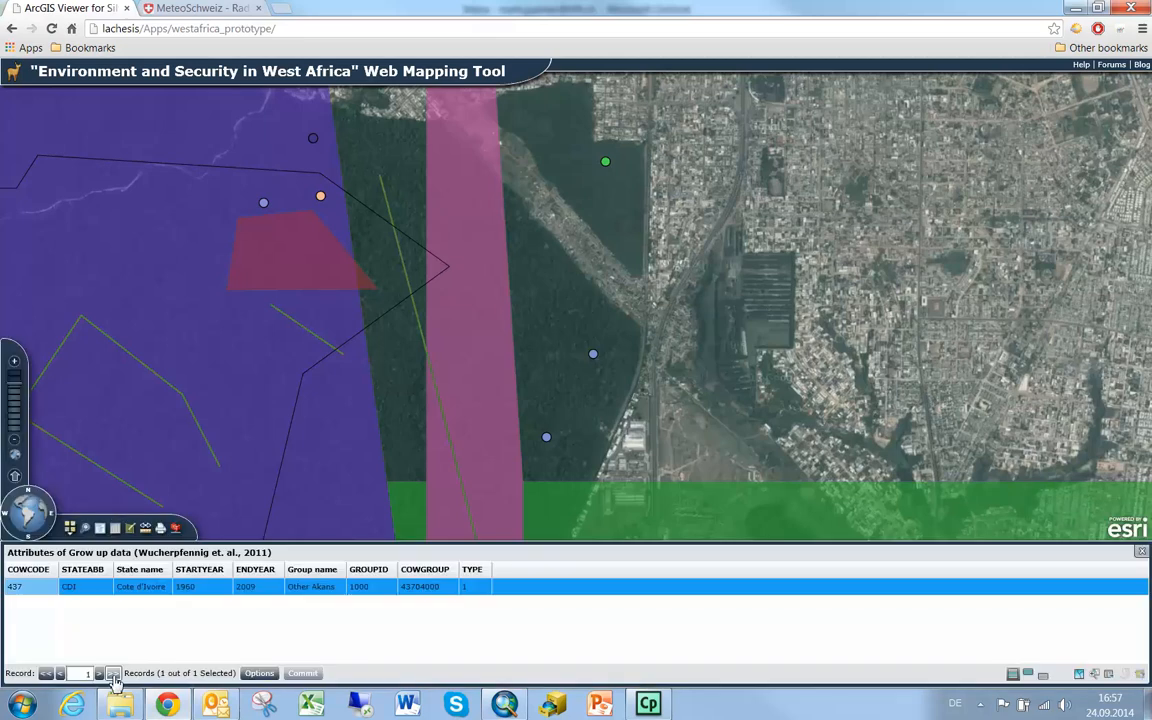
pyautogui.click(1141, 551)
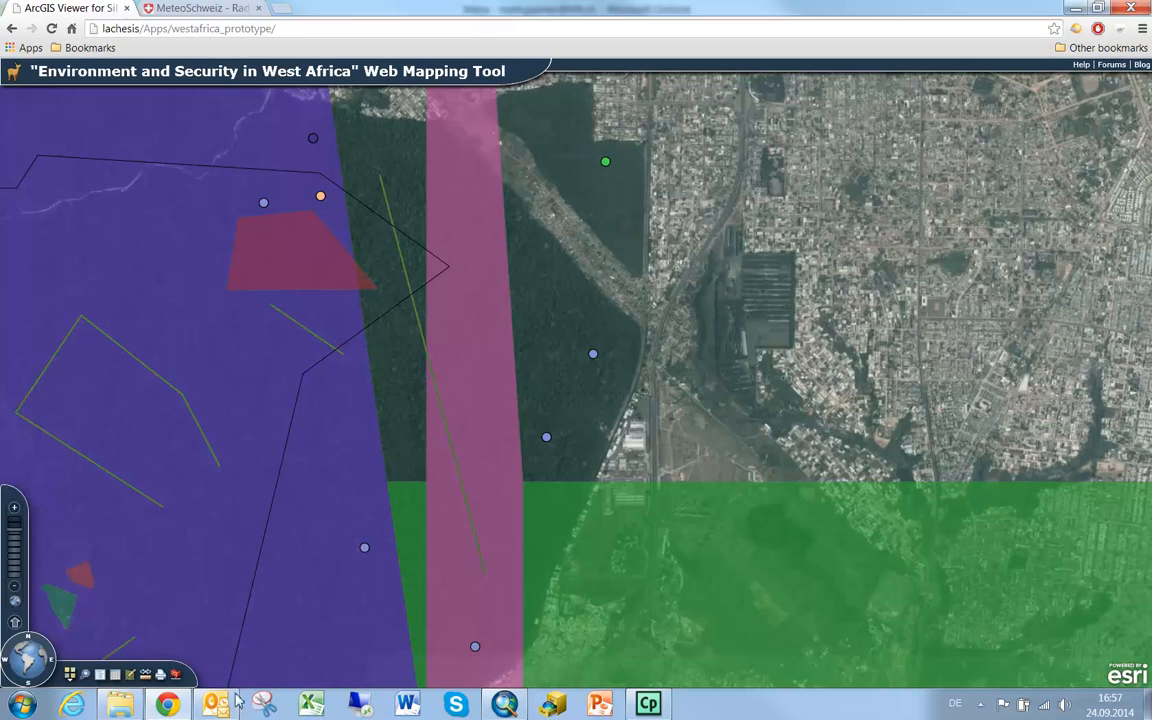
# Show the map's layer list again, turn off the UCDP conflict polygons layer, and close the list
pyautogui.click(101, 675)
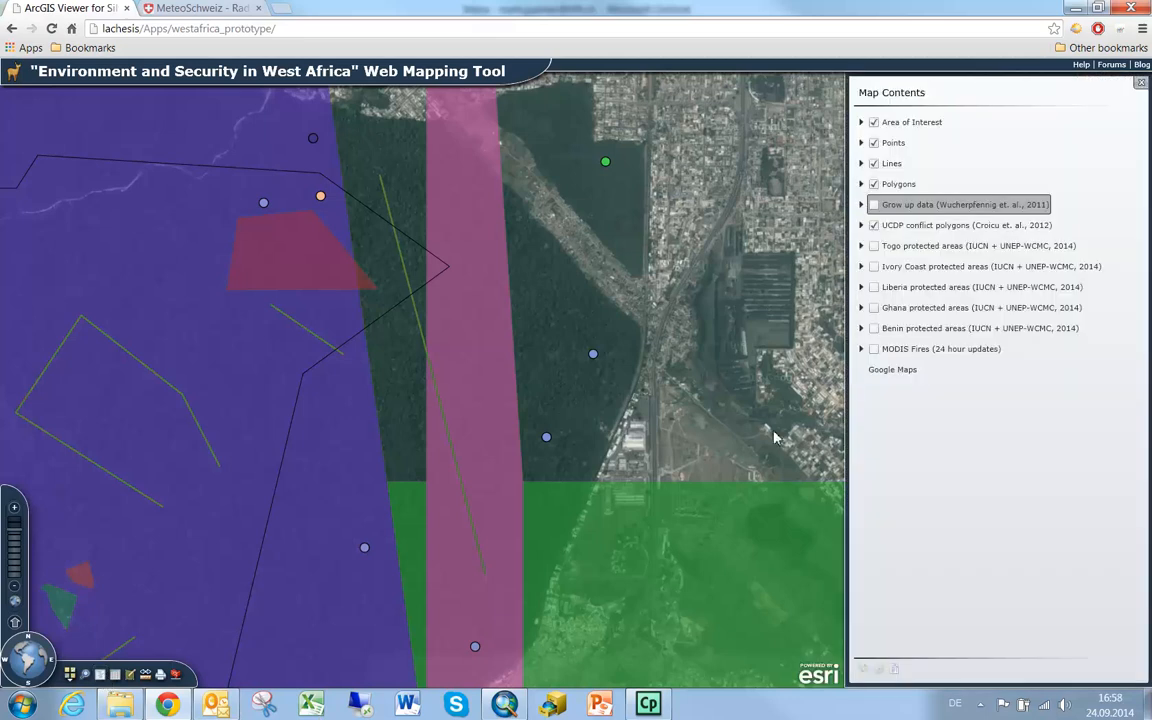
pyautogui.click(873, 225)
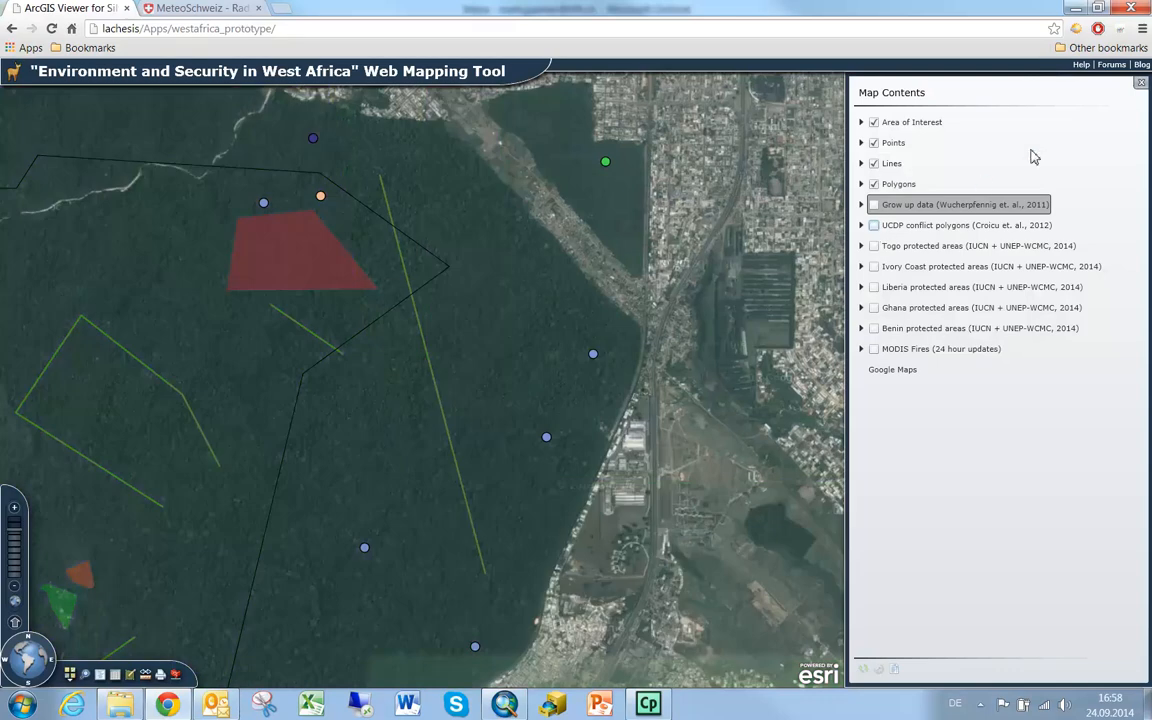
pyautogui.click(1140, 86)
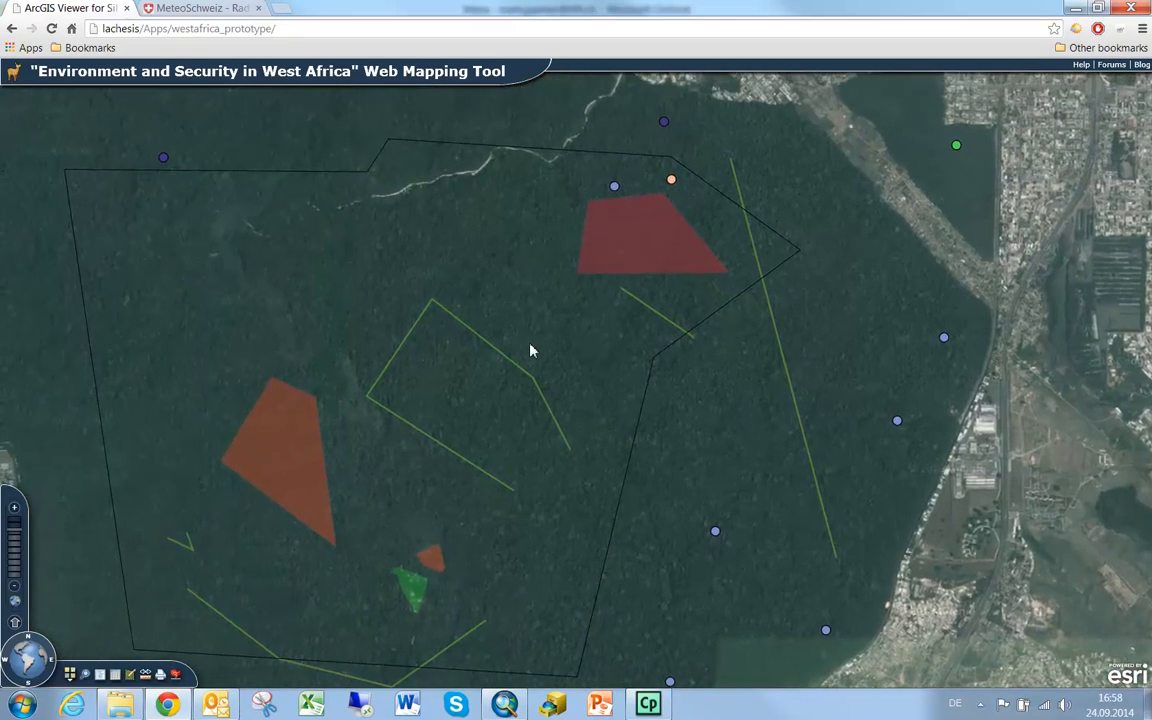
# Start an Extract Data Task for the central forest area with Lines and Polygons as the layers to clip
pyautogui.moveTo(532, 350); pyautogui.dragTo(765, 286)
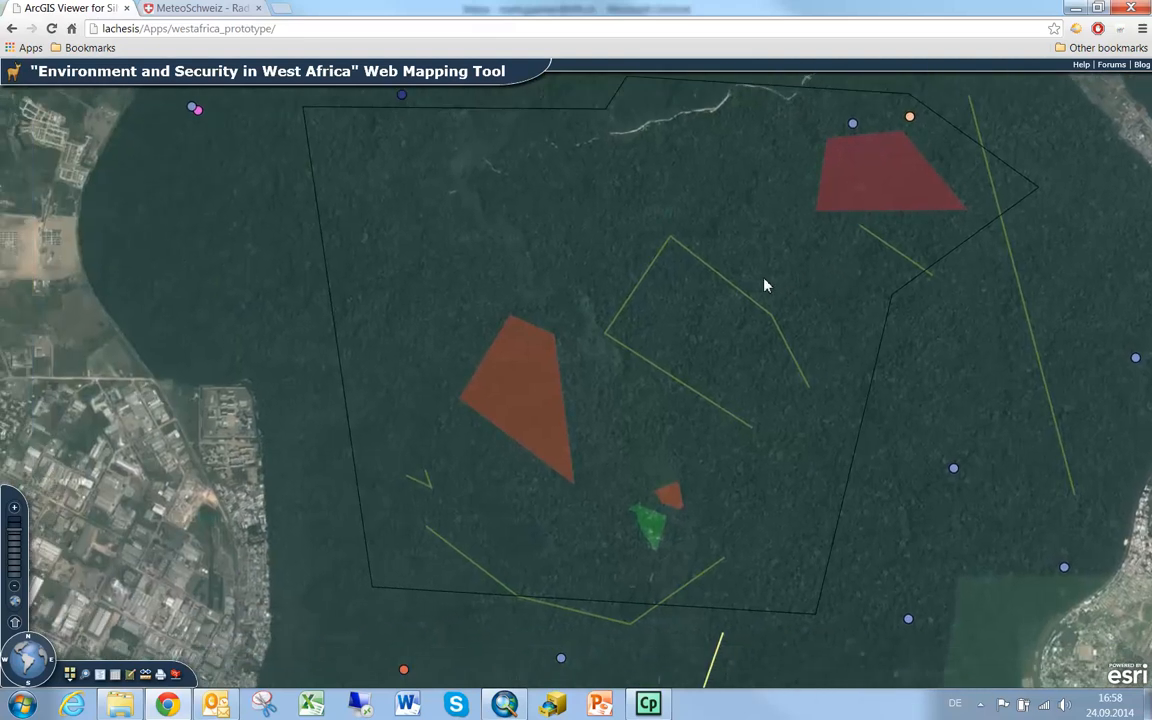
pyautogui.scroll(1, 720, 300)
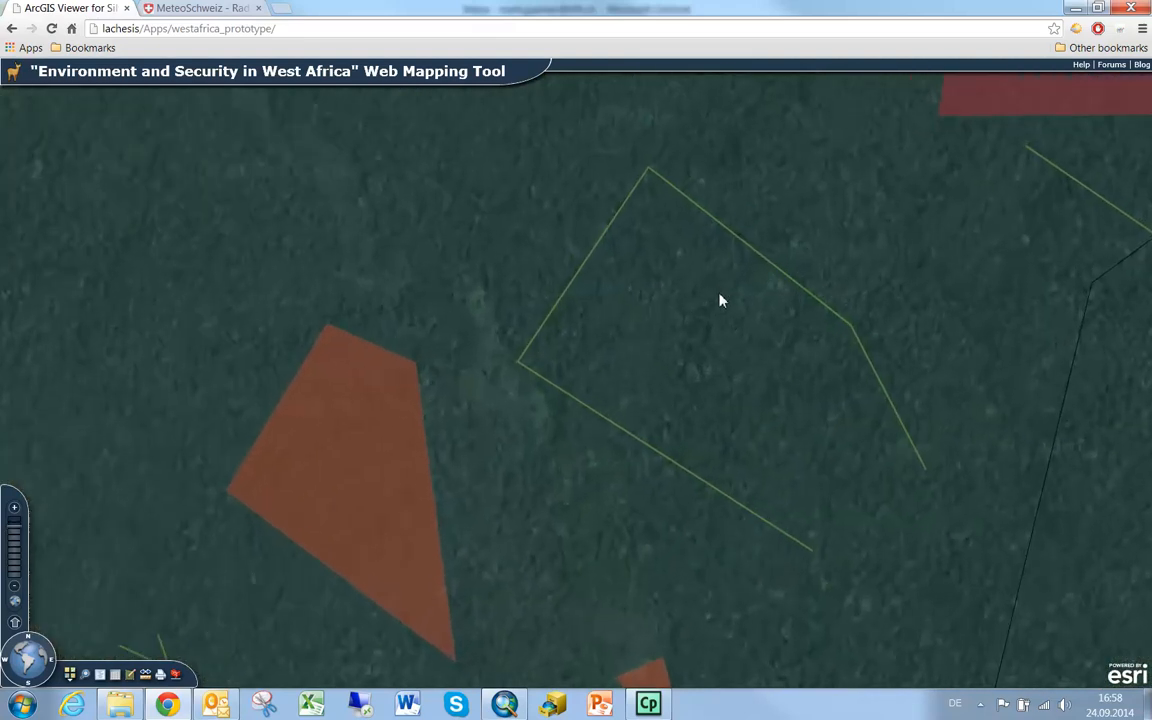
pyautogui.moveTo(658, 365); pyautogui.dragTo(668, 310)
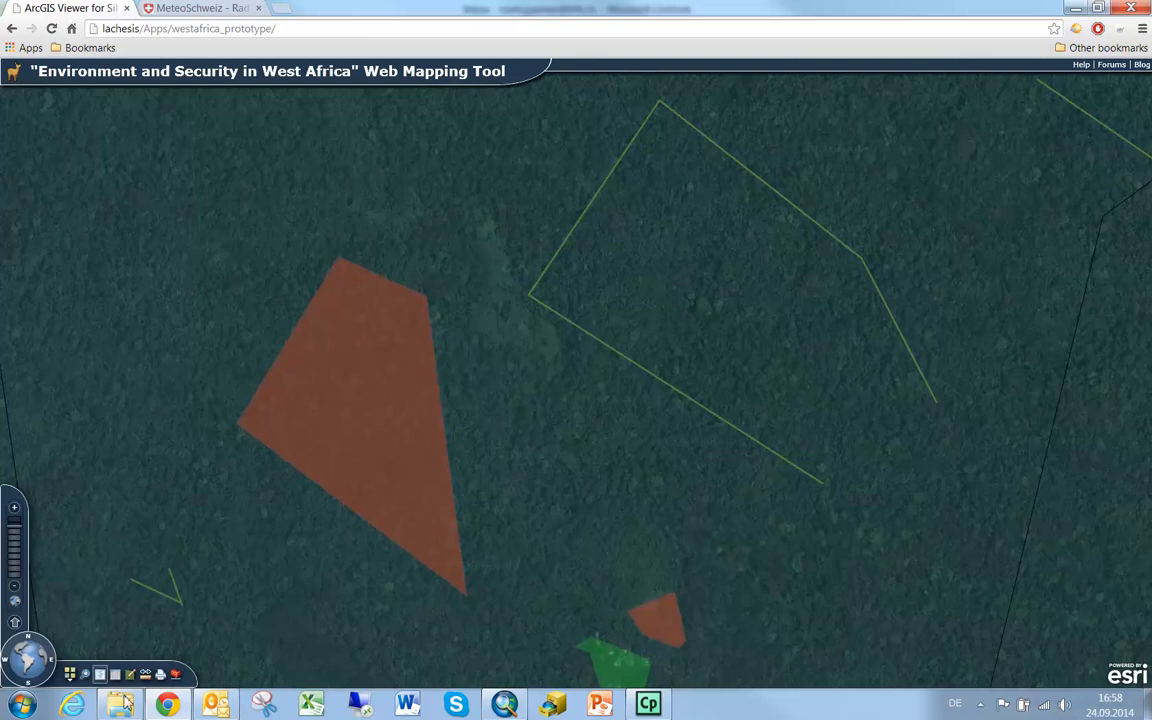
pyautogui.click(176, 675)
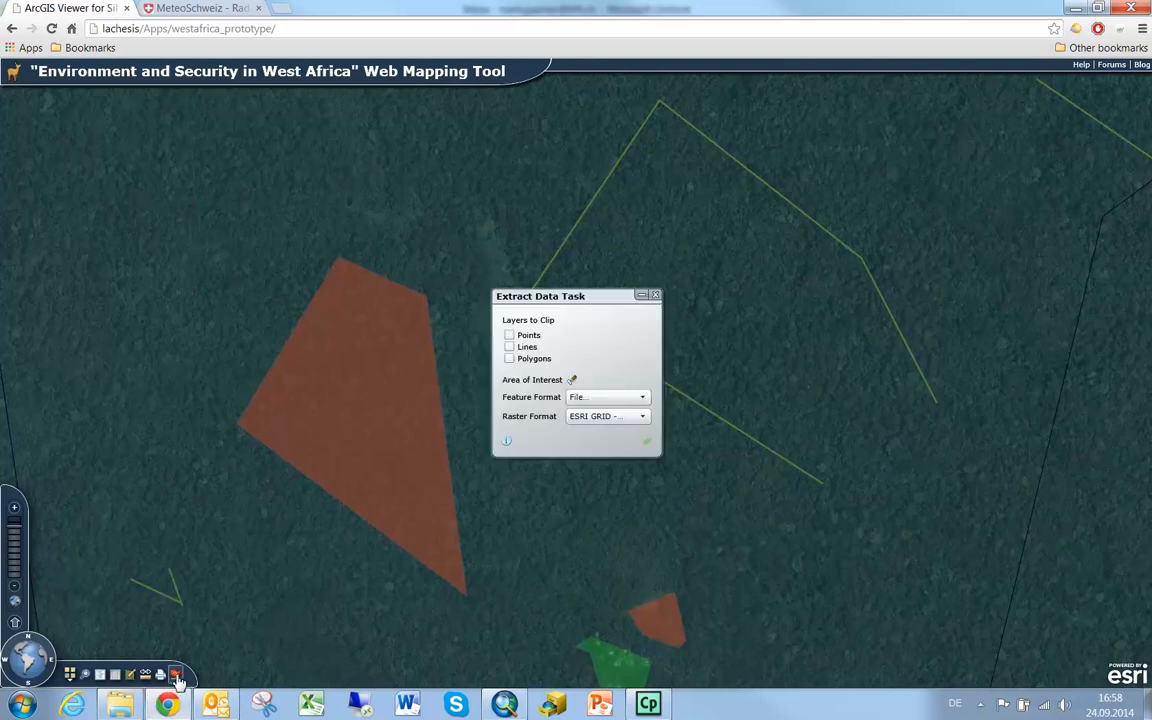
pyautogui.click(509, 358)
pyautogui.click(509, 347)
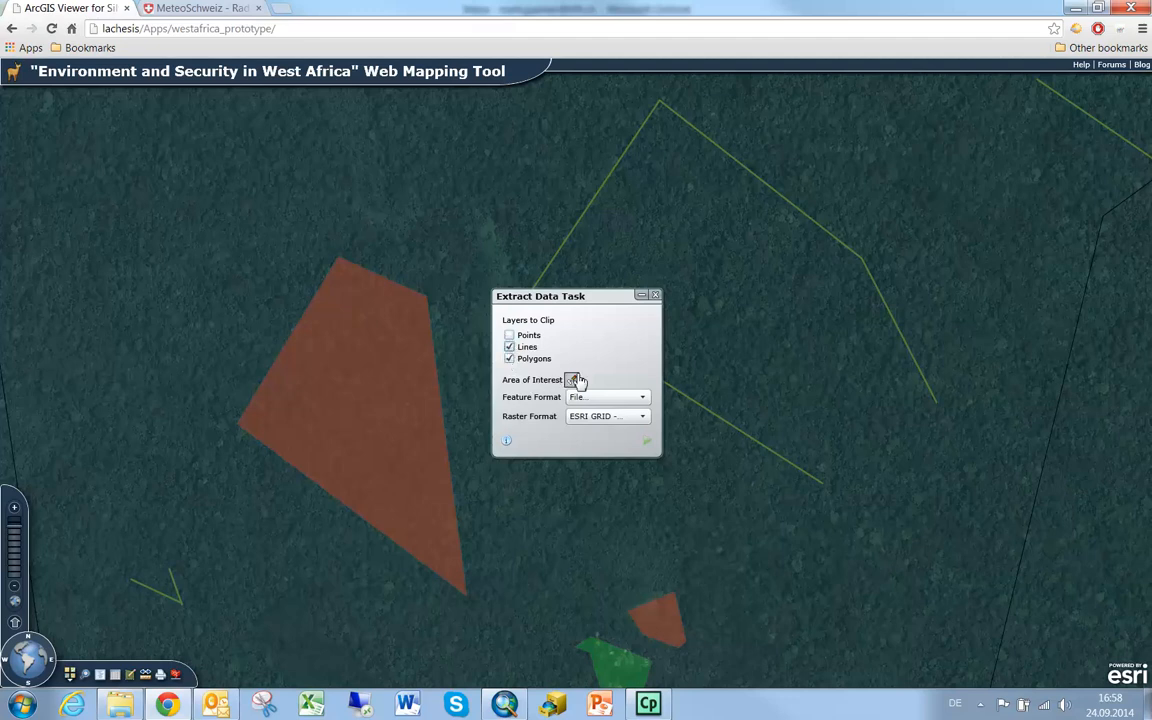
# Draw an area of interest around the large orange polygon and the angular line beside it, and run the data extraction
pyautogui.moveTo(579, 297); pyautogui.dragTo(145, 140)
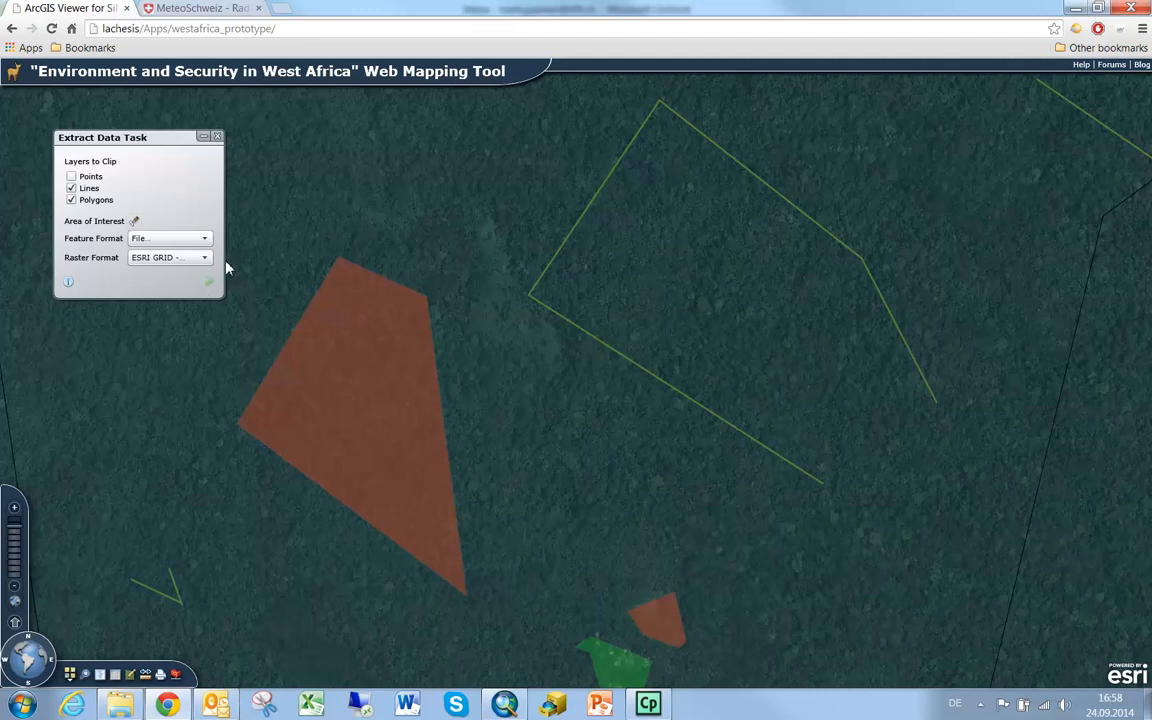
pyautogui.moveTo(258, 140)
pyautogui.mouseDown()
pyautogui.moveTo(221, 399)
pyautogui.moveTo(190, 452)
pyautogui.moveTo(380, 645)
pyautogui.moveTo(425, 625)
pyautogui.moveTo(656, 596)
pyautogui.moveTo(712, 537)
pyautogui.moveTo(962, 501)
pyautogui.moveTo(1012, 352)
pyautogui.moveTo(1026, 244)
pyautogui.moveTo(694, 90)
pyautogui.moveTo(449, 126)
pyautogui.mouseUp()
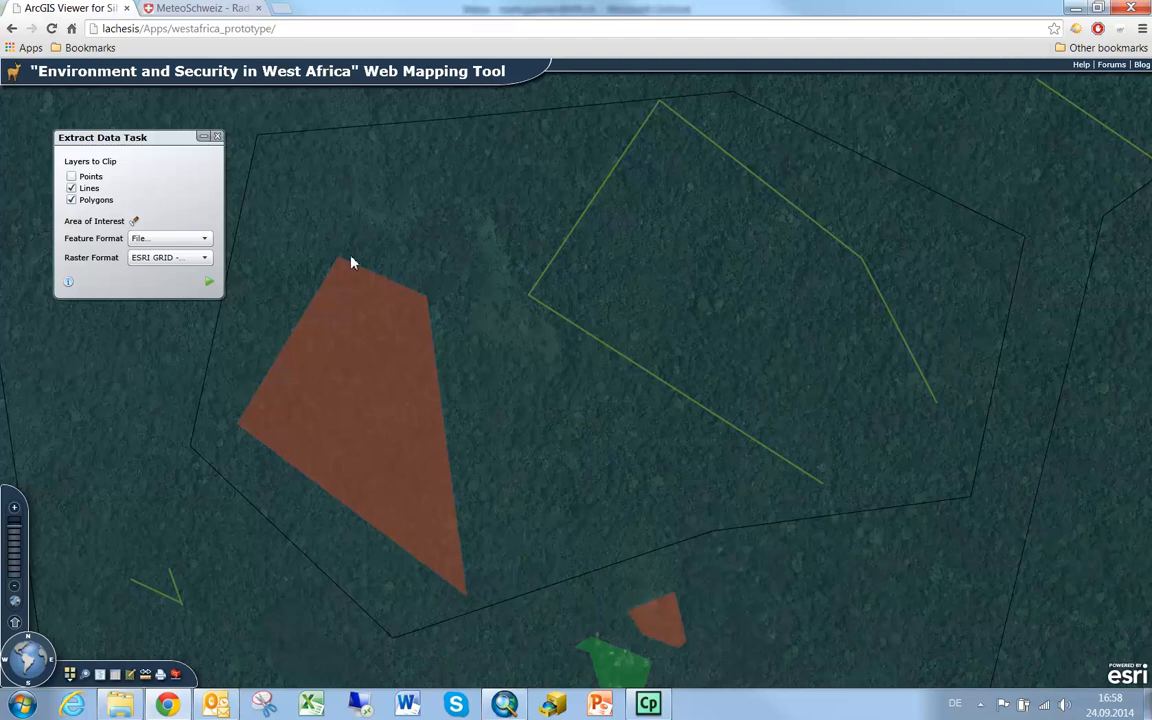
pyautogui.click(209, 281)
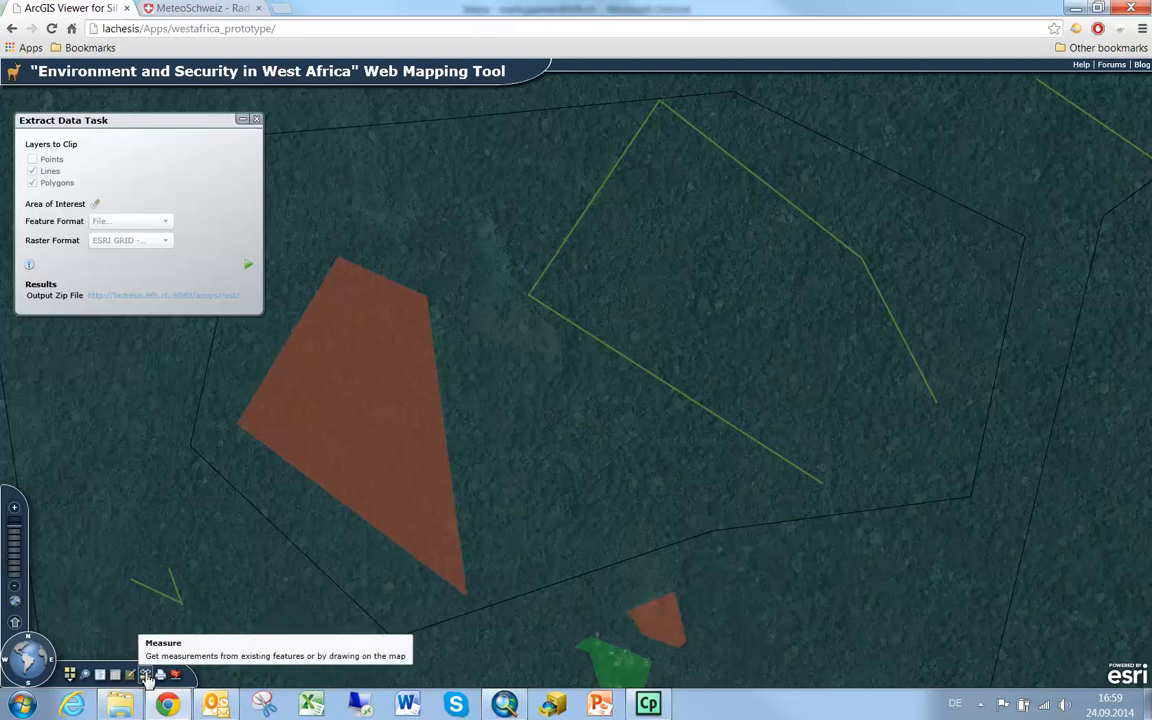
# Download the extraction's output zip file and save it to the Desktop as test.zip
pyautogui.click(165, 297)
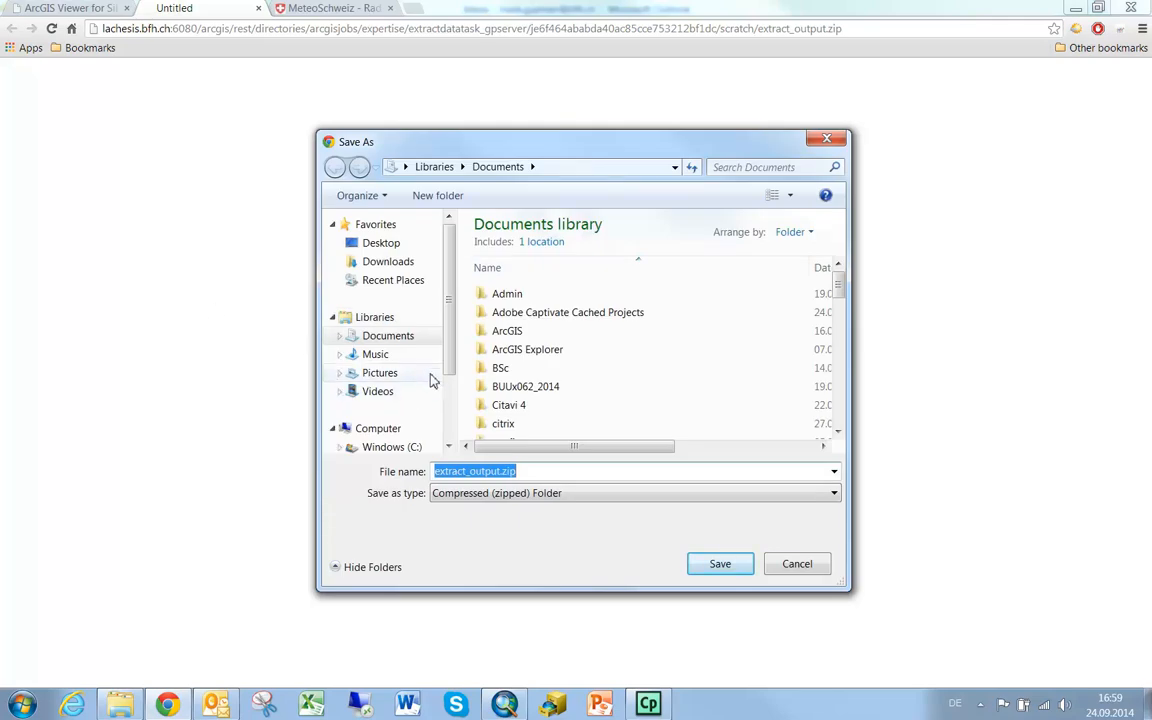
pyautogui.click(503, 474)
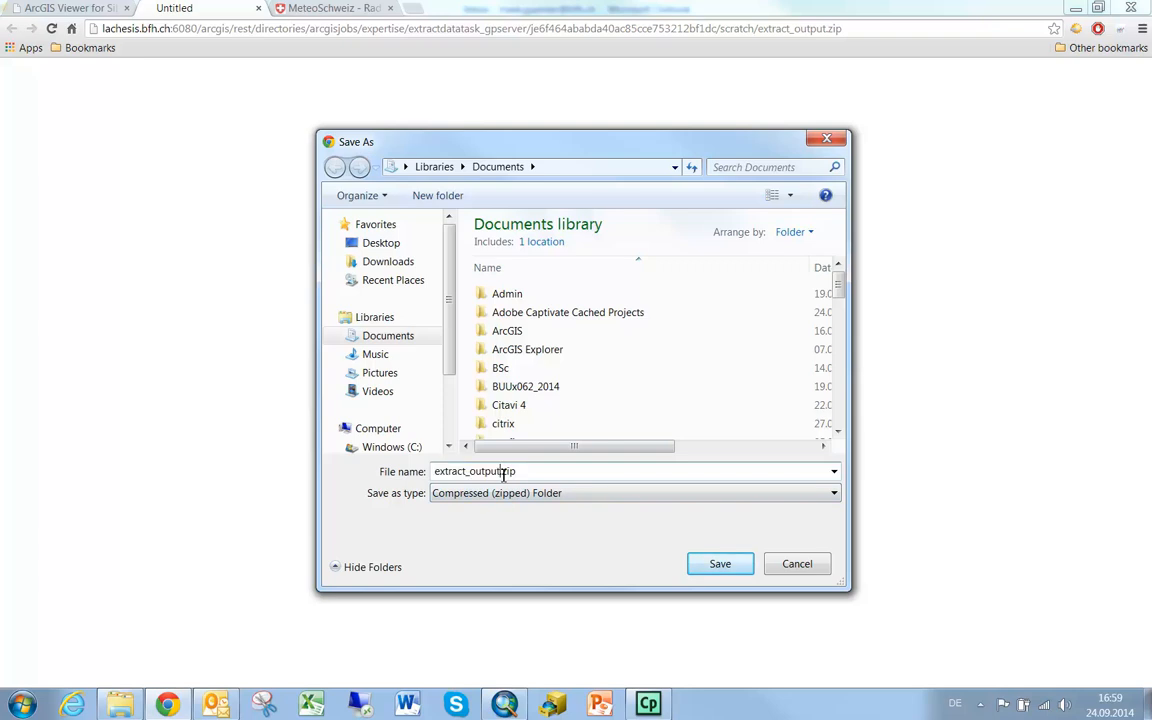
pyautogui.press('BackSpace')
pyautogui.press('BackSpace')
pyautogui.press('BackSpace')
pyautogui.press('BackSpace')
pyautogui.press('BackSpace')
pyautogui.press('BackSpace')
pyautogui.press('BackSpace')
pyautogui.press('BackSpace')
pyautogui.press('BackSpace')
pyautogui.press('BackSpace')
pyautogui.press('BackSpace')
pyautogui.press('BackSpace')
pyautogui.press('BackSpace')
pyautogui.press('BackSpace')
pyautogui.press('BackSpace')
pyautogui.write('test')
pyautogui.click(400, 246)
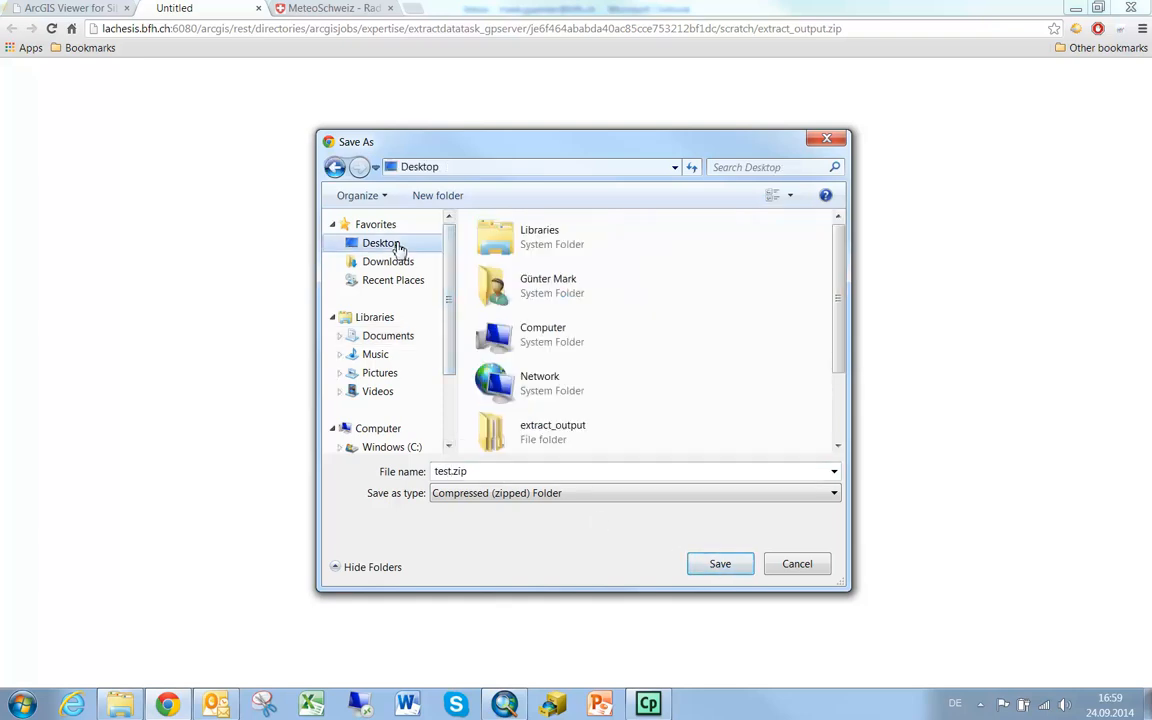
pyautogui.click(718, 563)
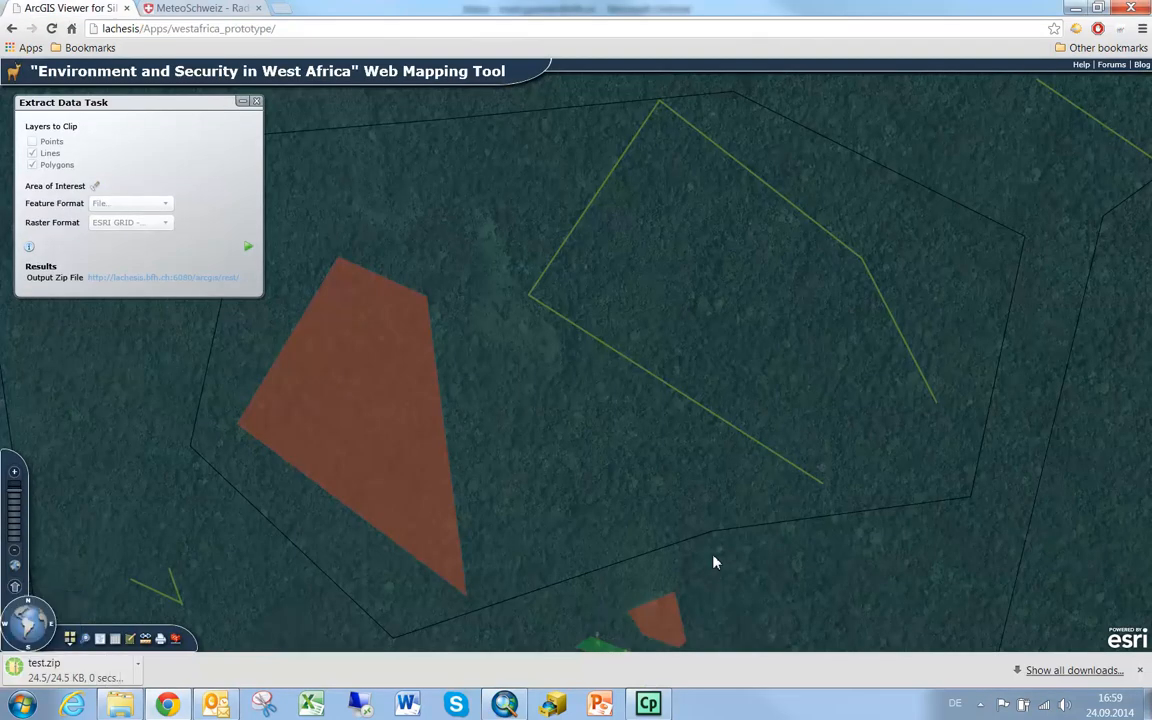
# Extract the contents of test.zip to the suggested test folder on the Desktop and close the folder windows
pyautogui.click(44, 670)
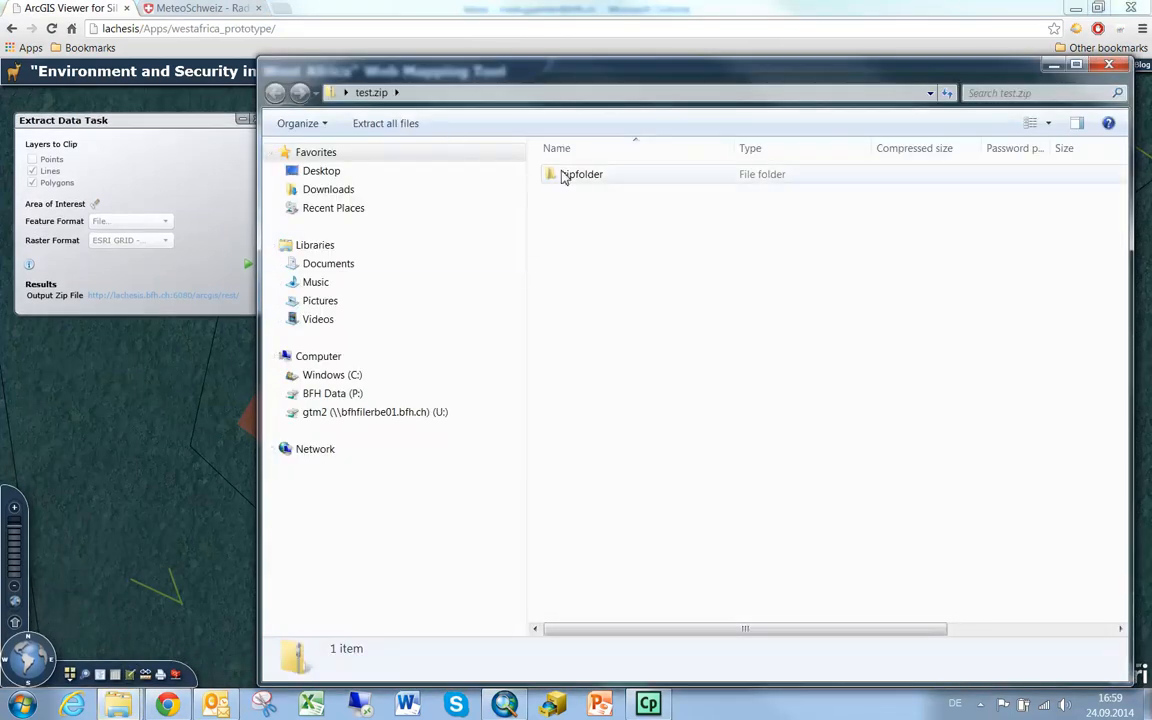
pyautogui.click(402, 126)
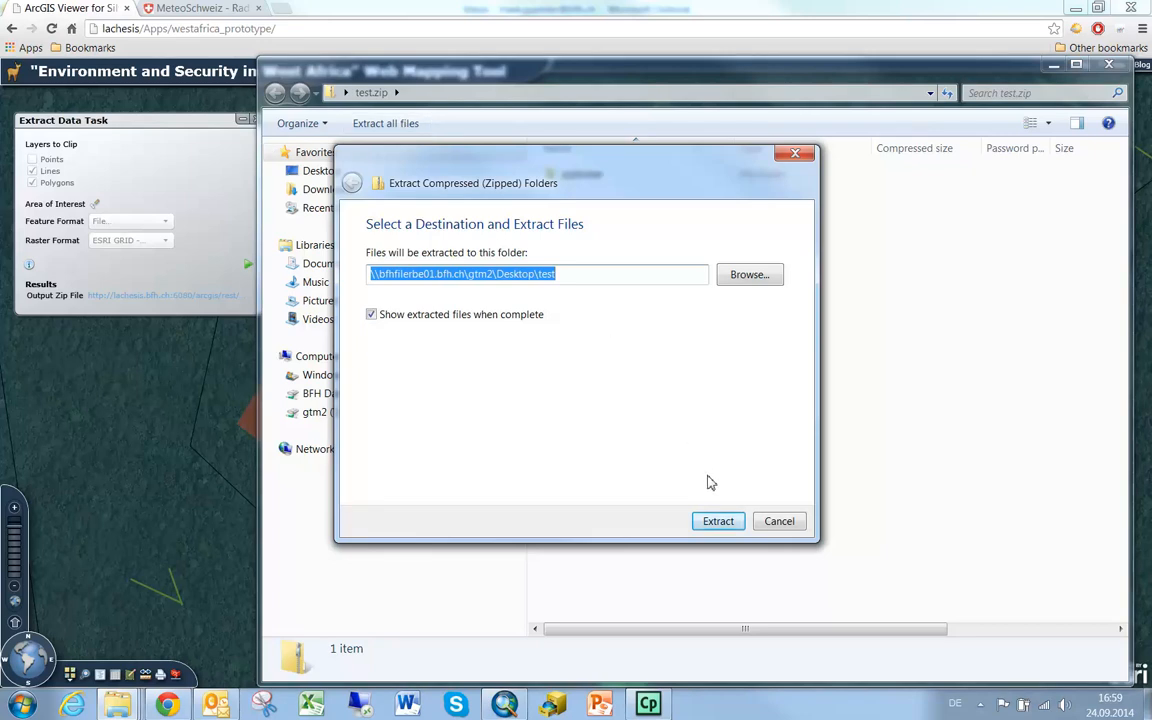
pyautogui.click(720, 522)
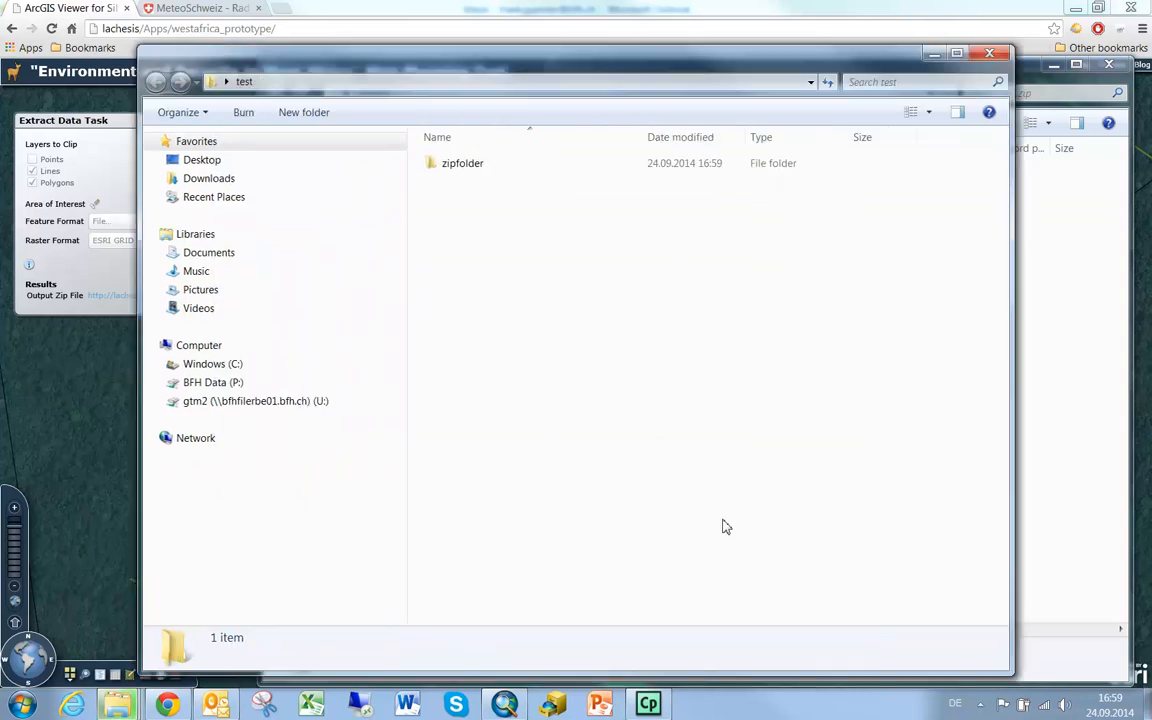
pyautogui.click(990, 55)
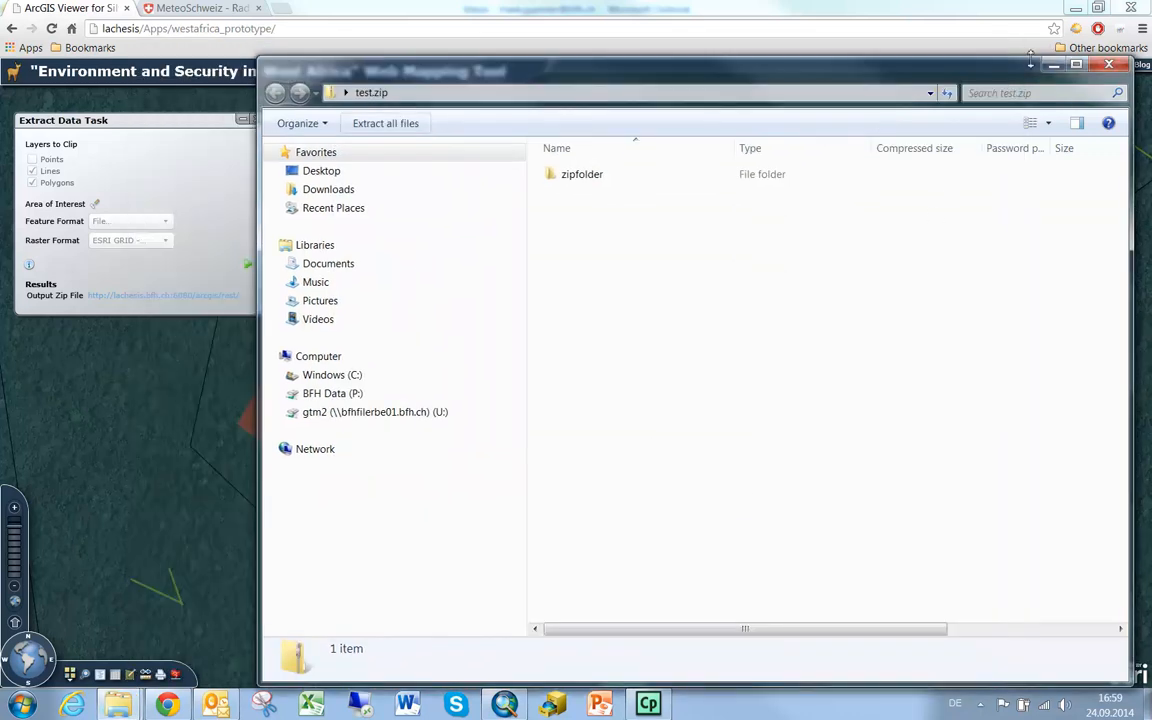
pyautogui.click(948, 57)
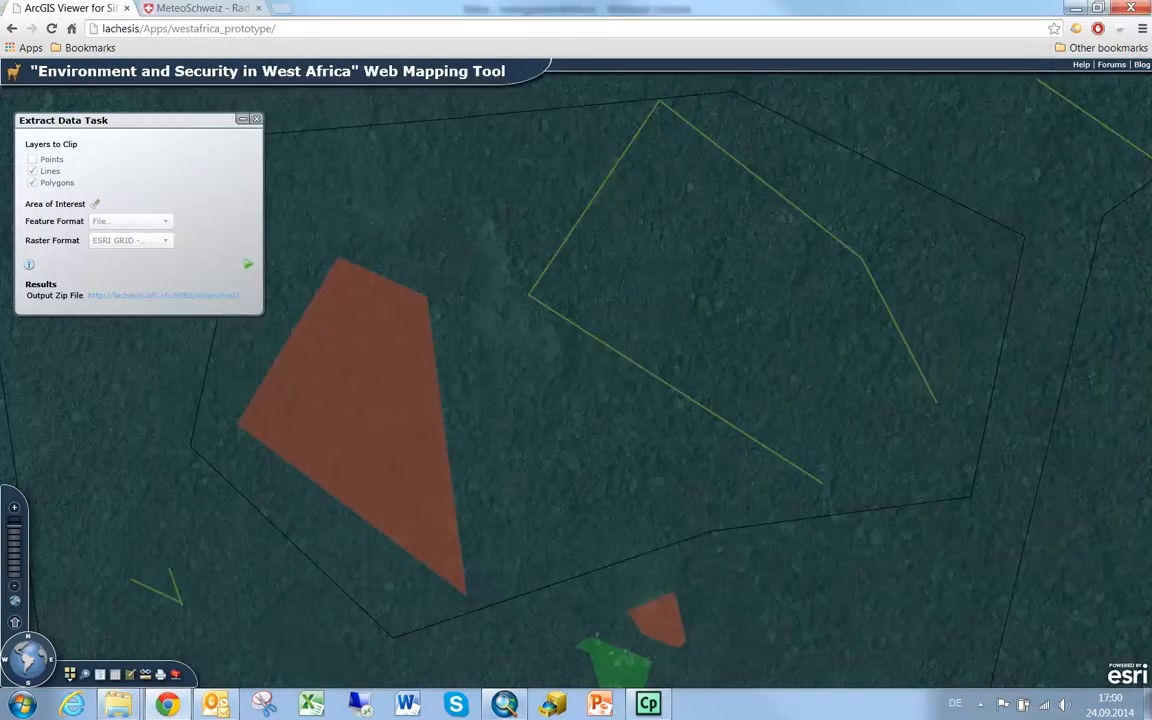
# Switch to ArcMap, open the Catalog and add a folder connection to the Desktop
pyautogui.click(507, 705)
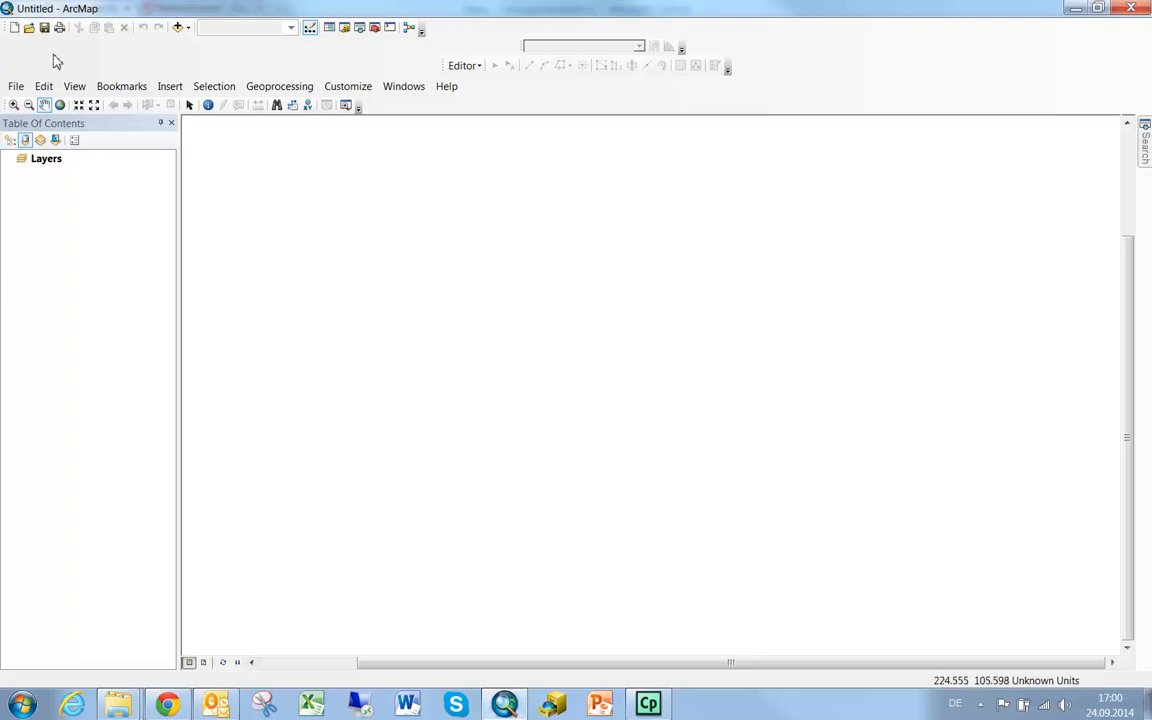
pyautogui.click(345, 29)
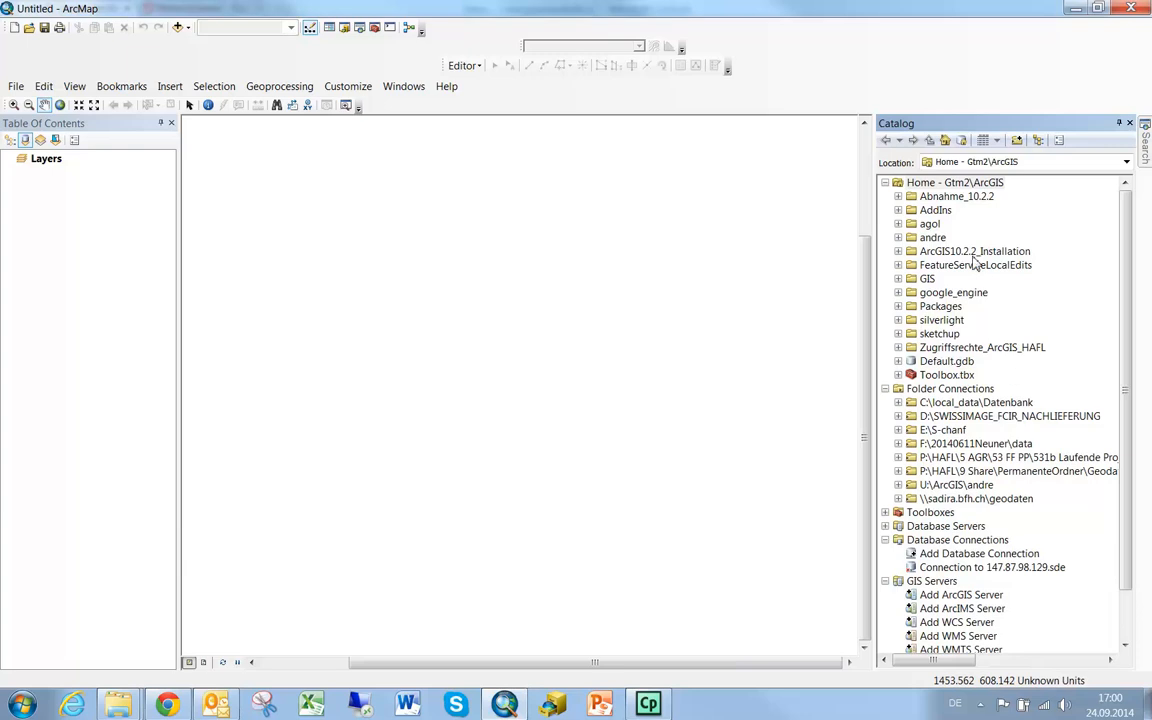
pyautogui.click(1017, 140)
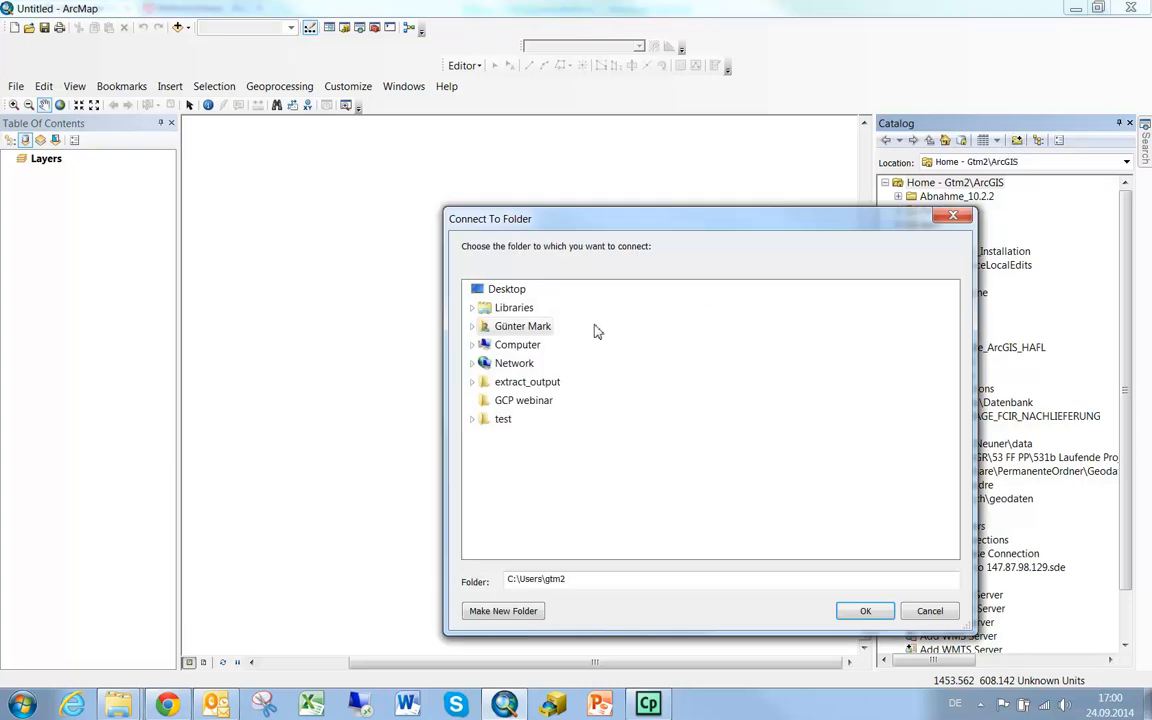
pyautogui.click(507, 290)
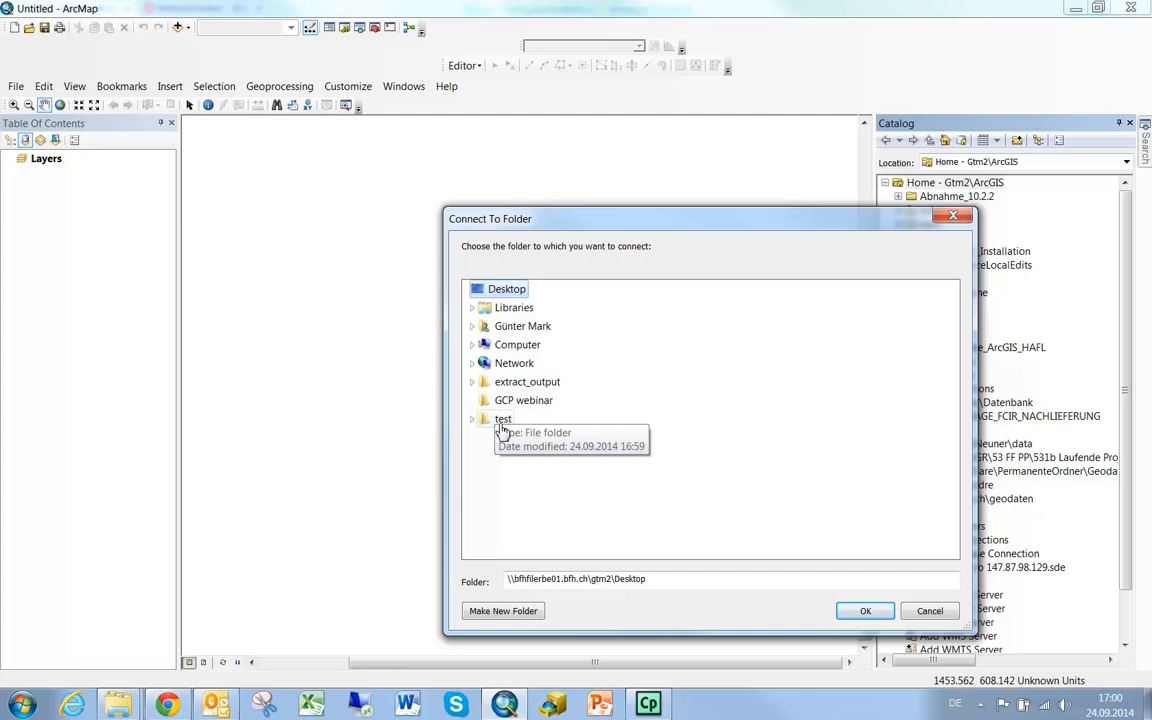
pyautogui.click(863, 610)
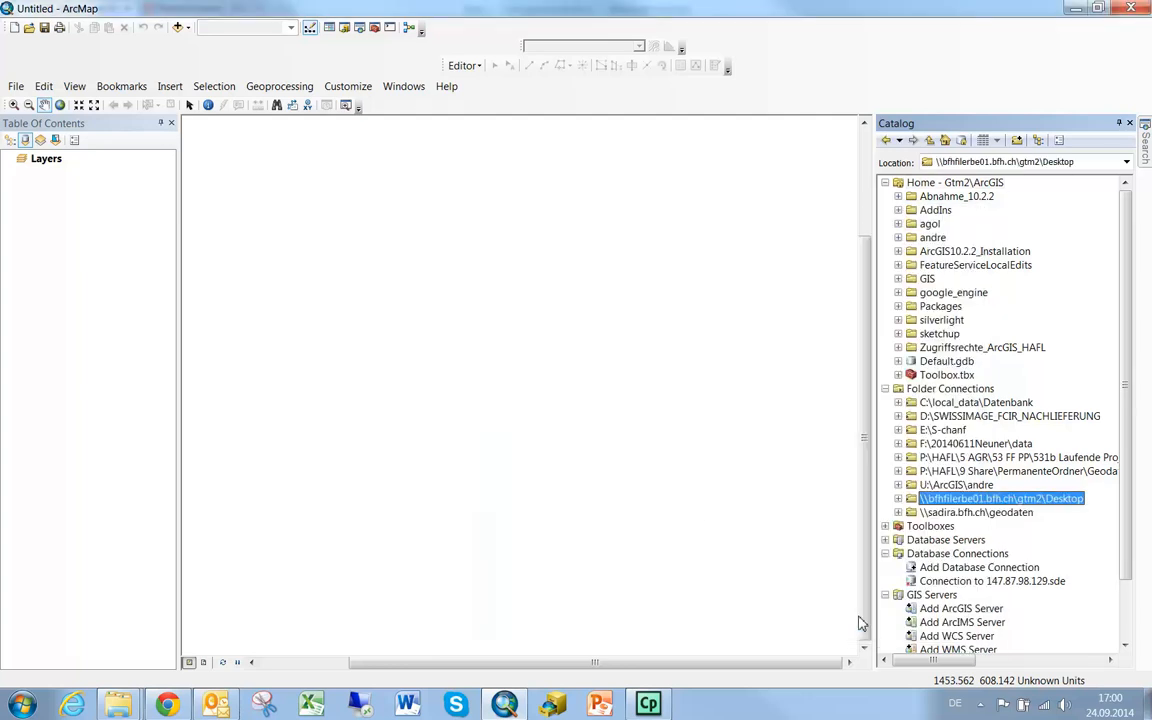
# Add the Lines and Polygons feature classes from data.gdb in the Desktop's test\zipfolder to the map
pyautogui.click(898, 499)
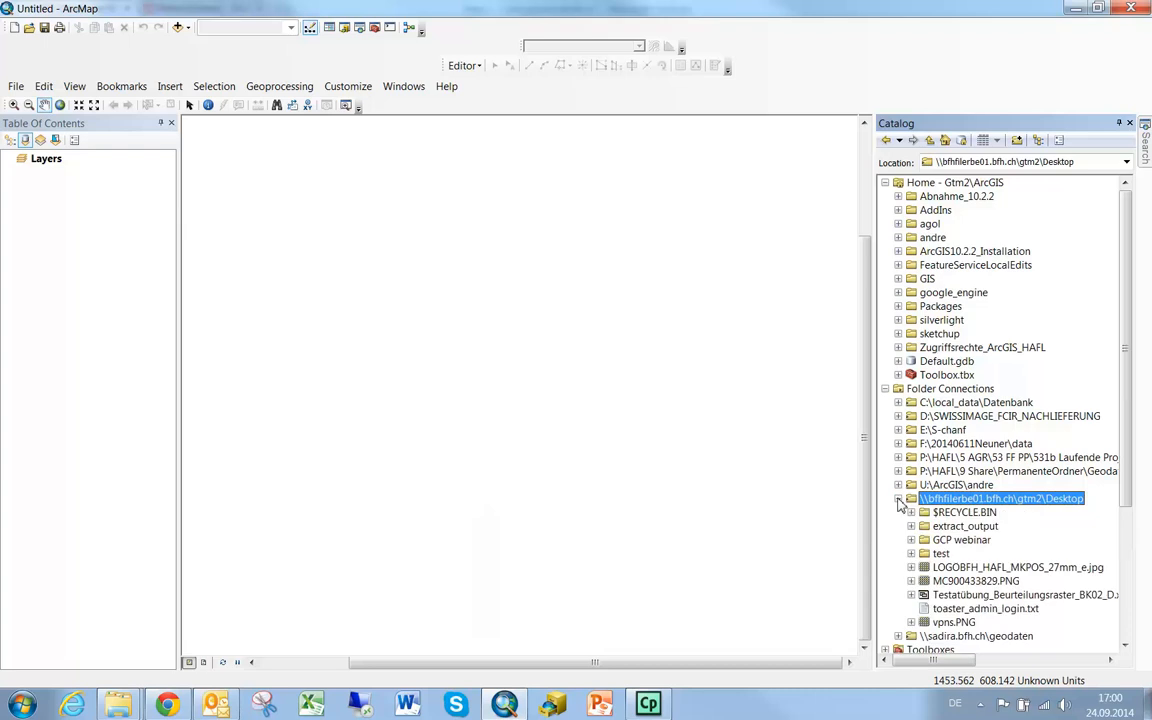
pyautogui.click(911, 554)
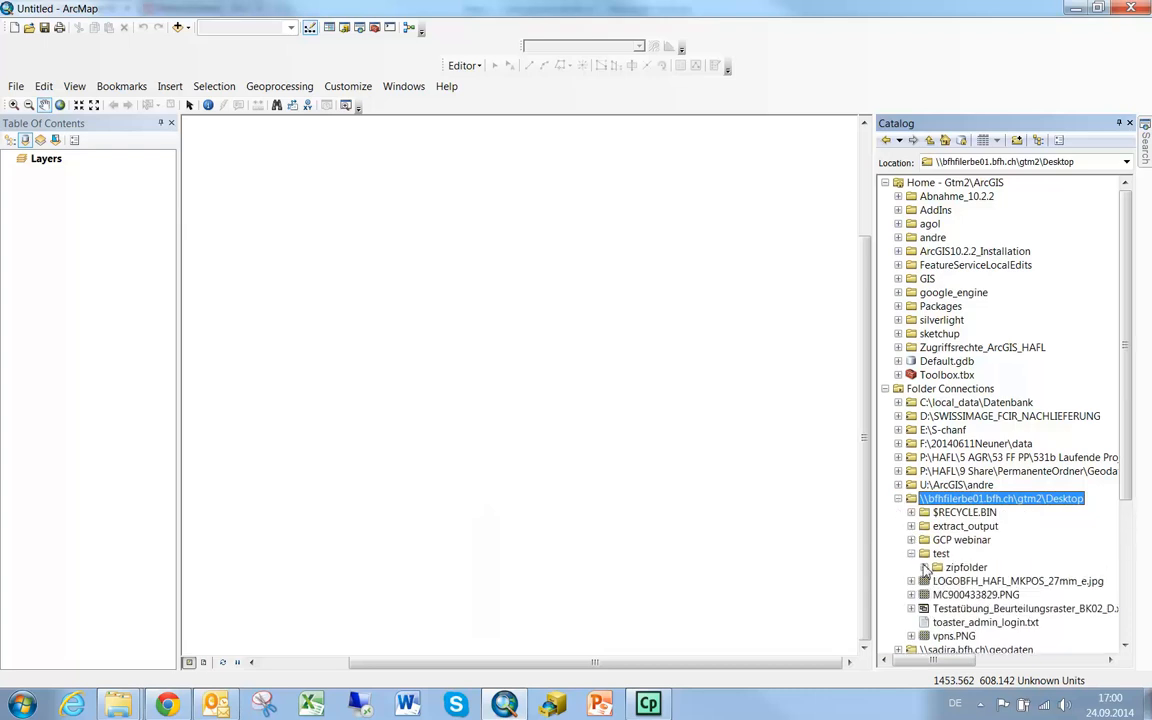
pyautogui.click(924, 567)
pyautogui.click(938, 582)
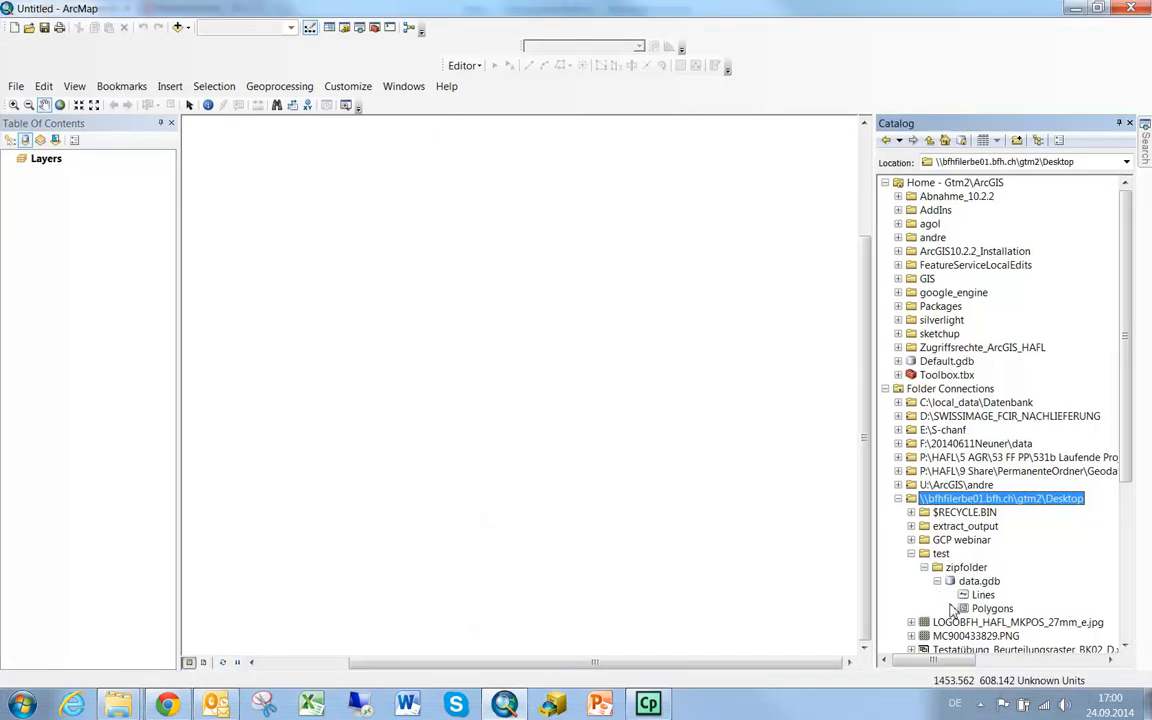
pyautogui.moveTo(982, 595); pyautogui.dragTo(159, 444)
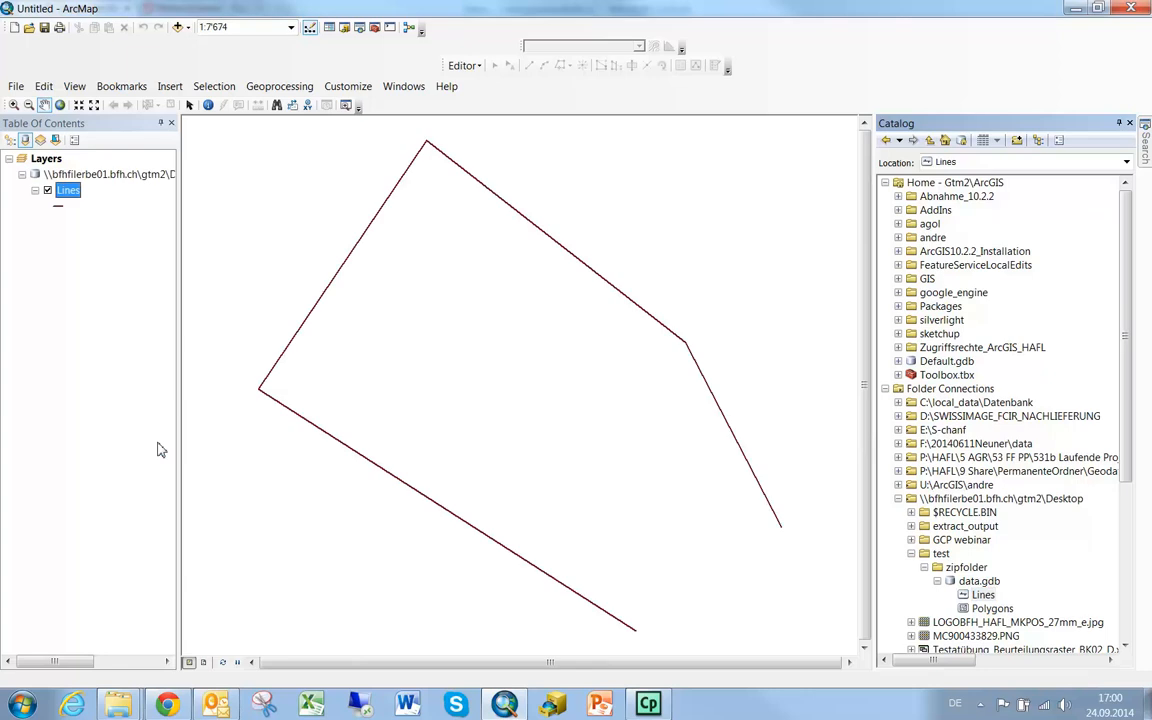
pyautogui.moveTo(955, 610); pyautogui.dragTo(65, 407)
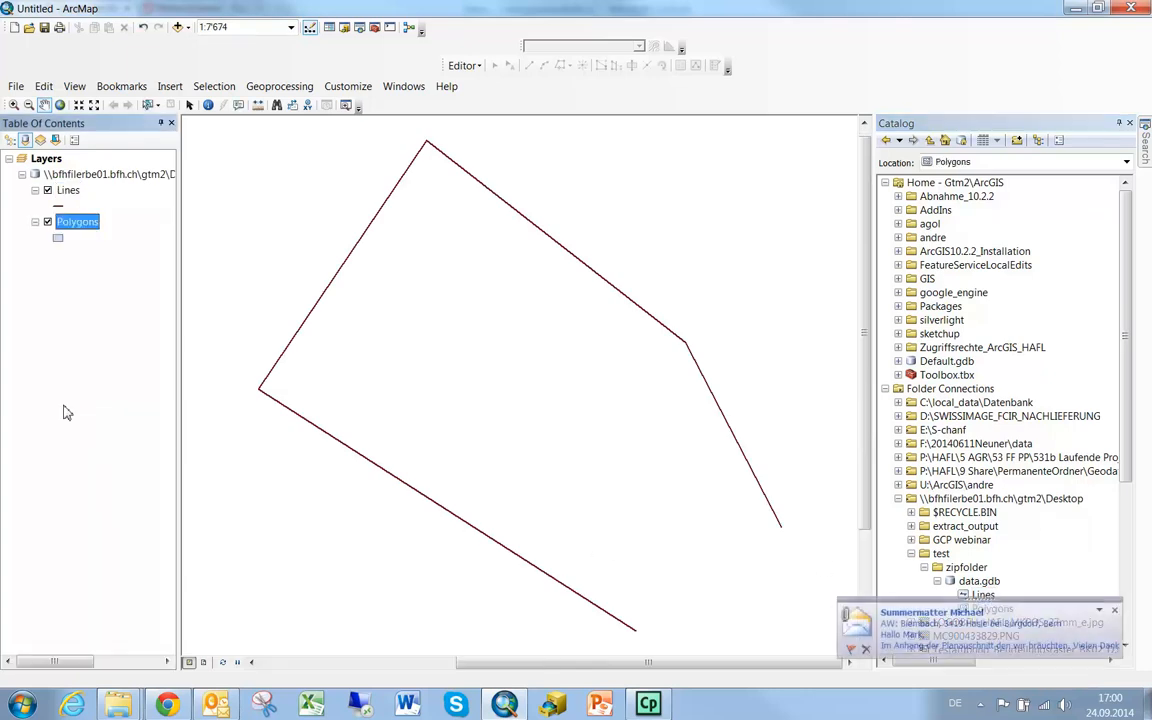
pyautogui.click(1115, 612)
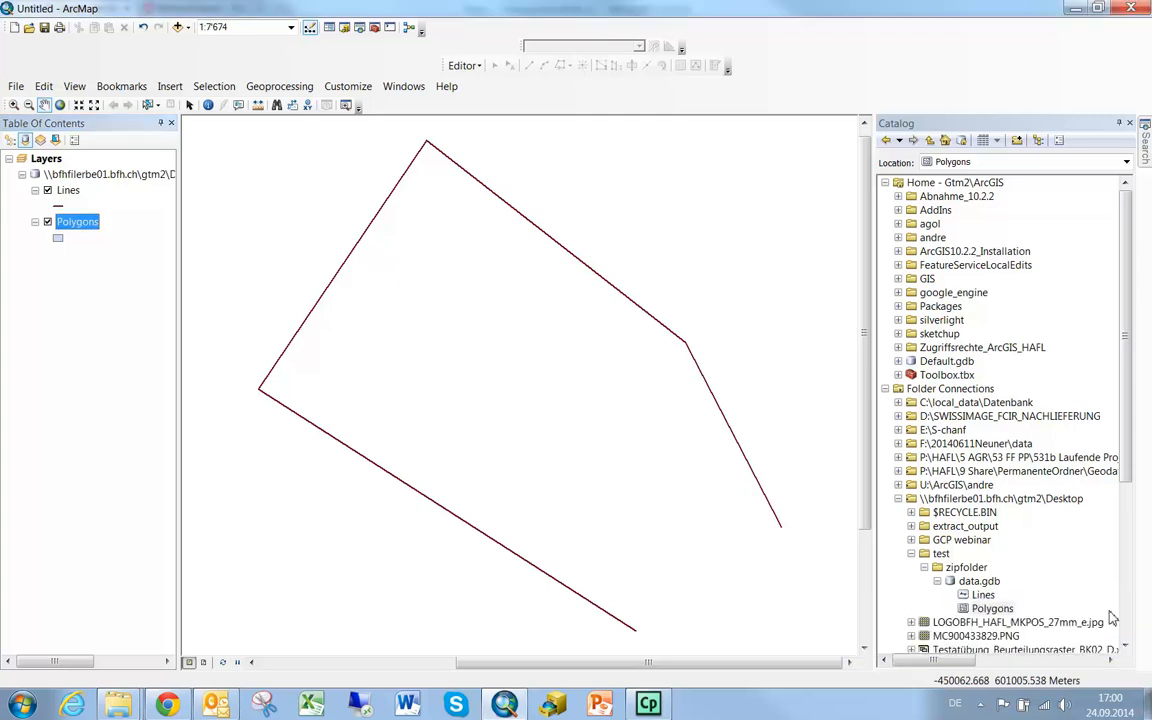
# Symbolize the Lines layer by unique values of the Type field, adding all values and excluding all other values
pyautogui.rightClick(62, 192)
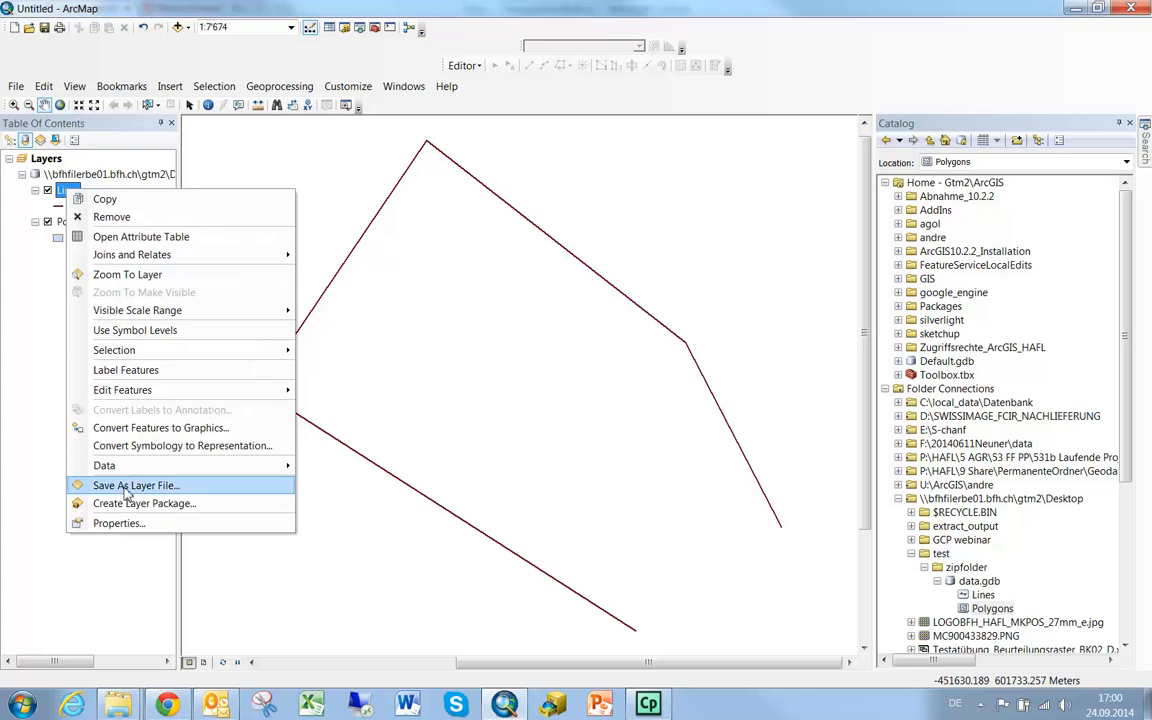
pyautogui.click(119, 523)
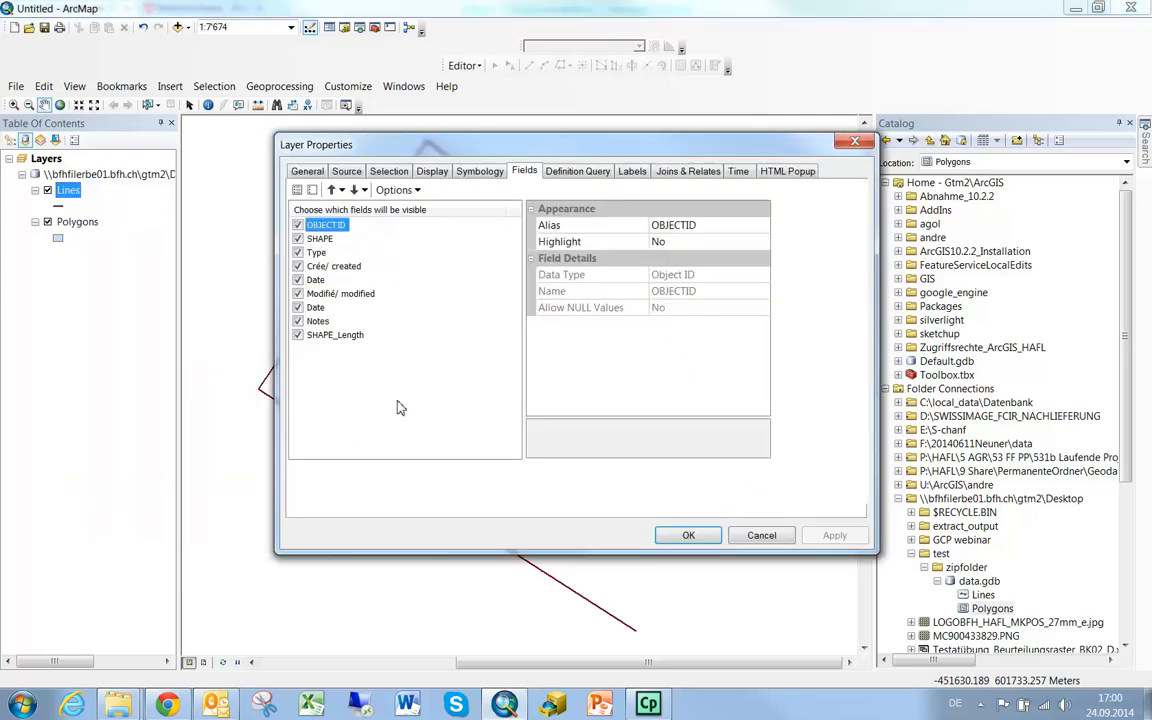
pyautogui.click(480, 171)
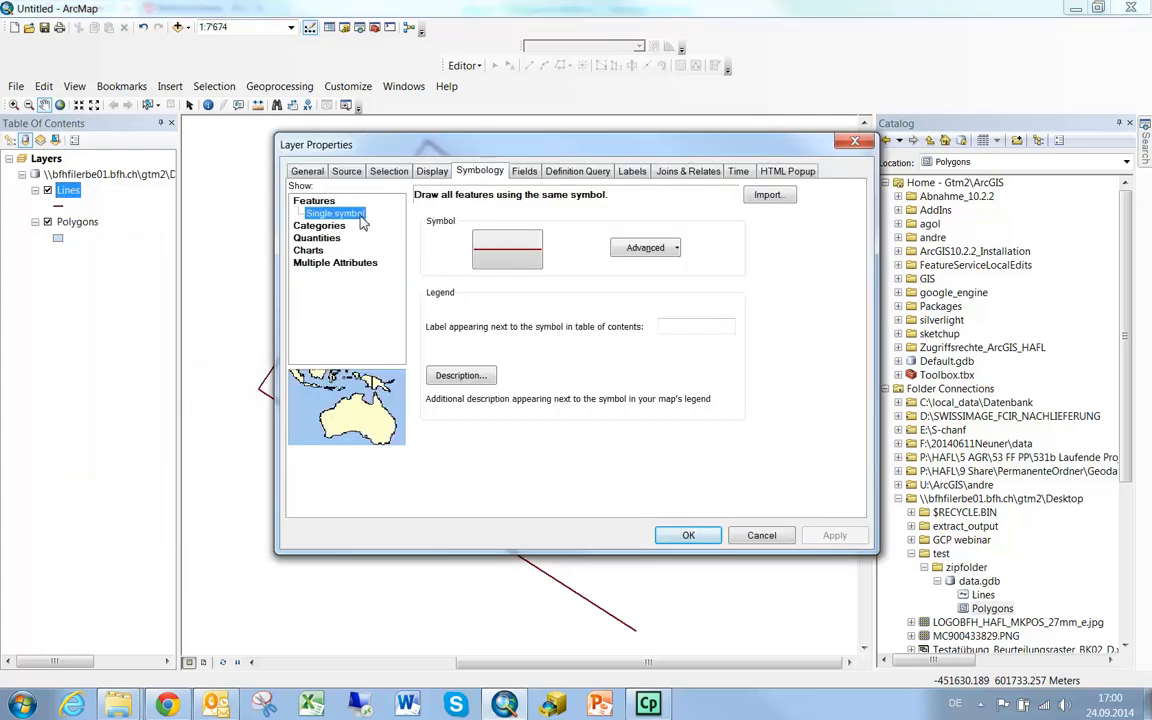
pyautogui.click(318, 225)
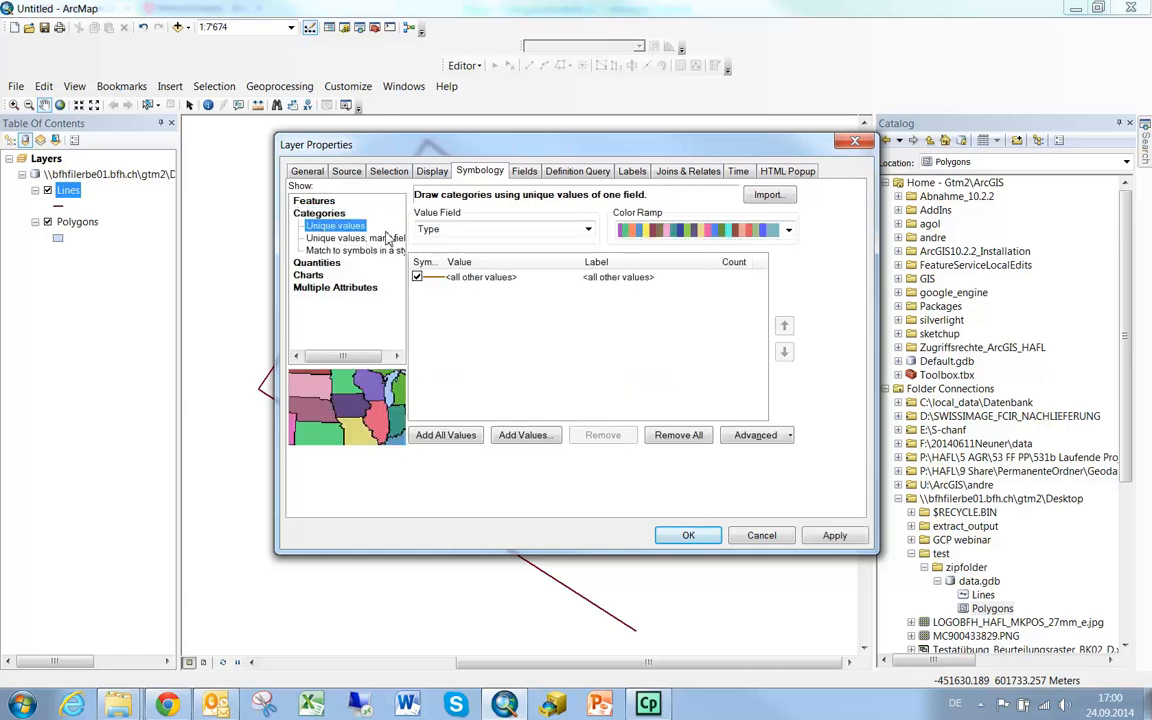
pyautogui.click(417, 276)
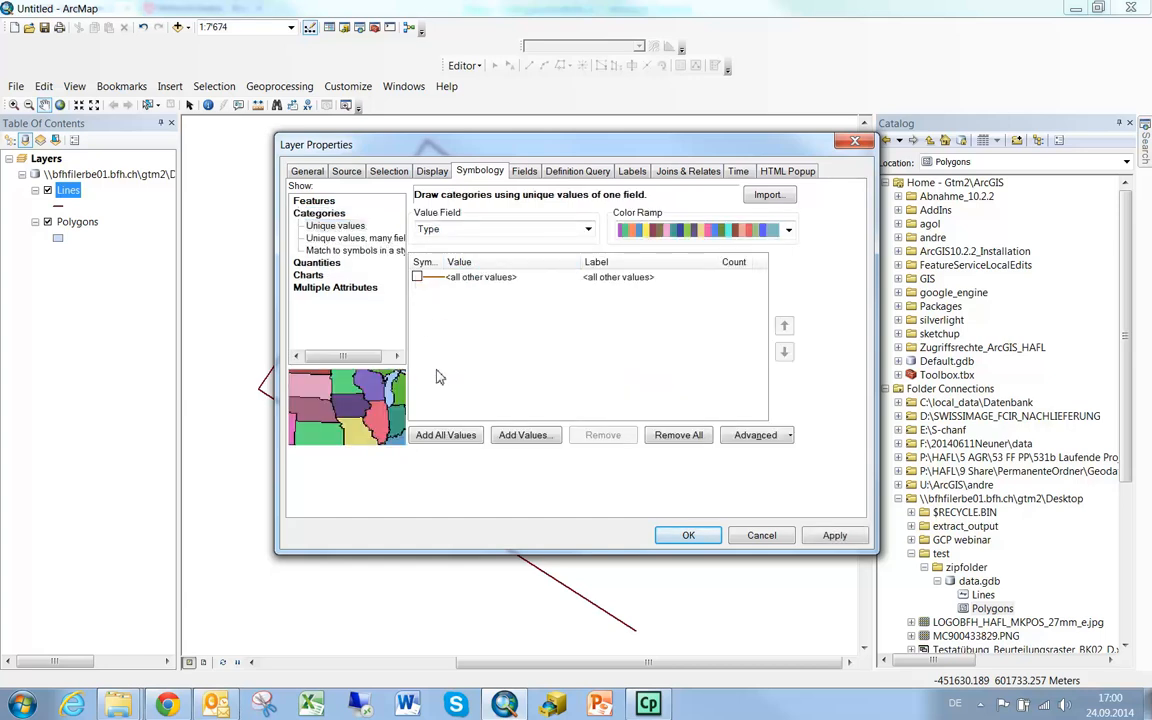
pyautogui.click(445, 434)
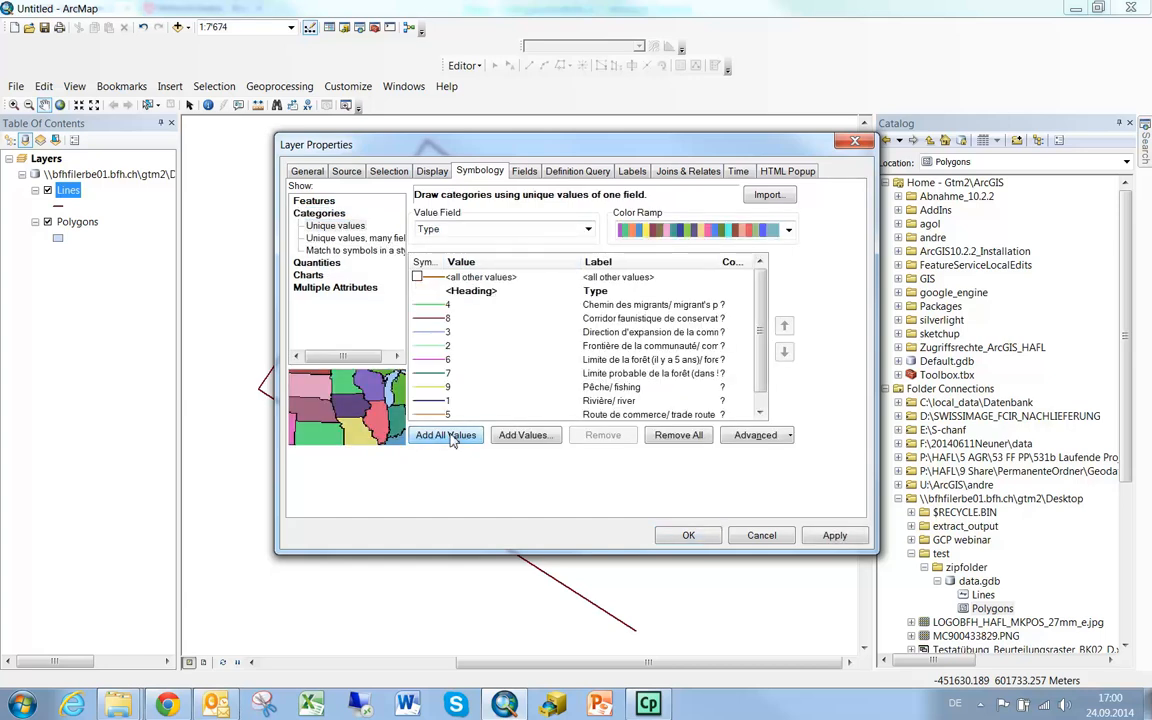
pyautogui.click(688, 536)
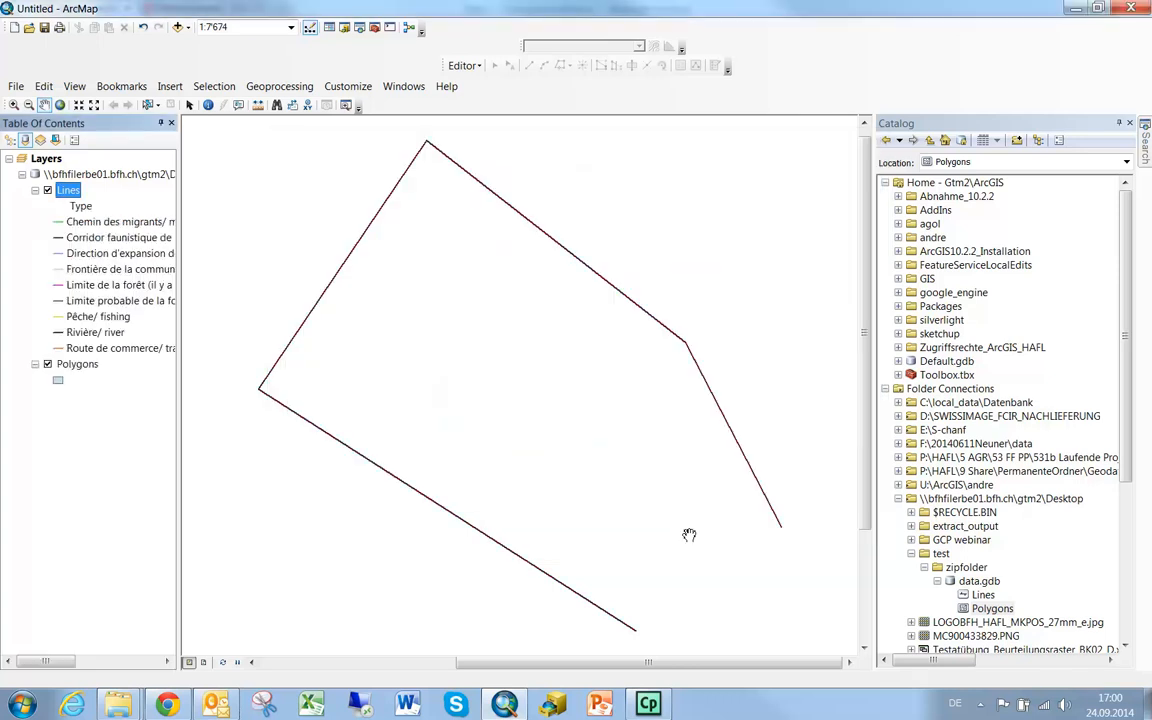
# Symbolize the Polygons layer by unique values of Type, adding all values and excluding all other values
pyautogui.rightClick(84, 370)
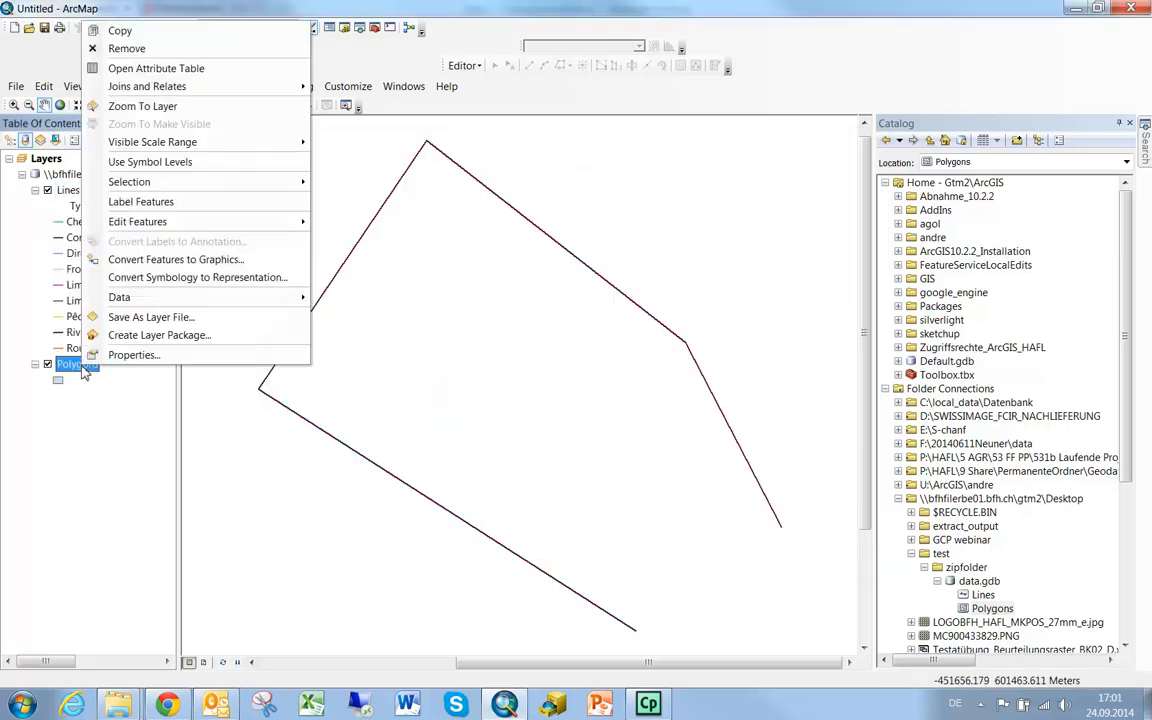
pyautogui.click(108, 328)
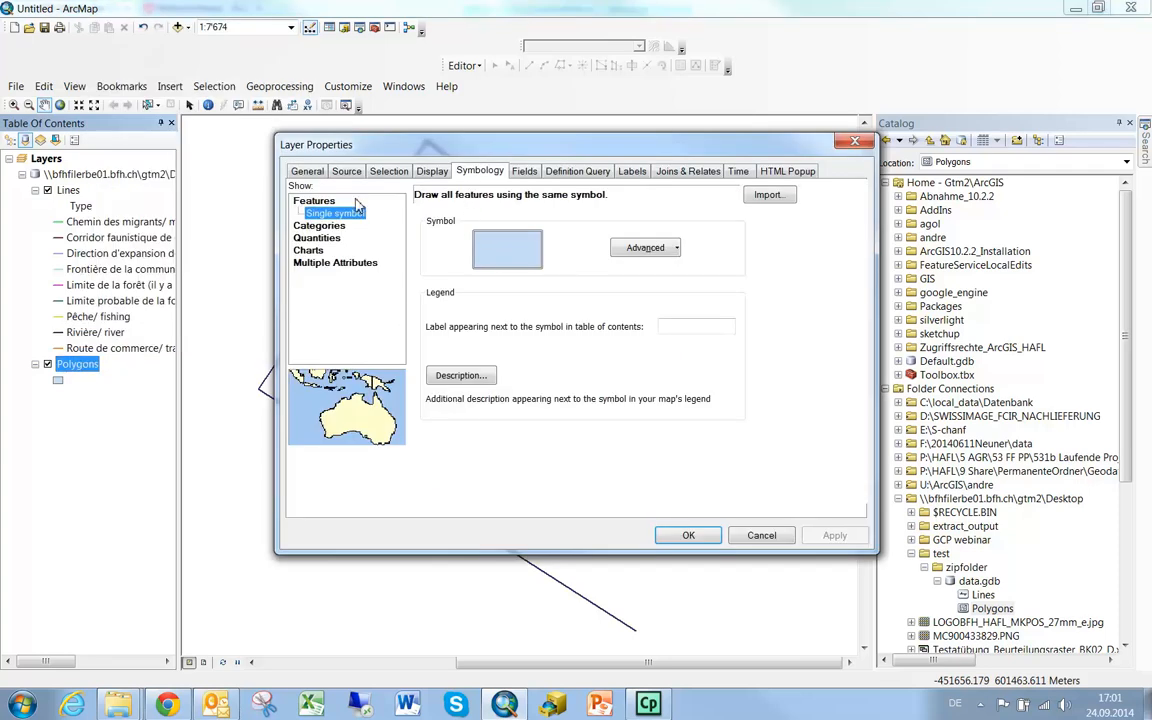
pyautogui.click(318, 225)
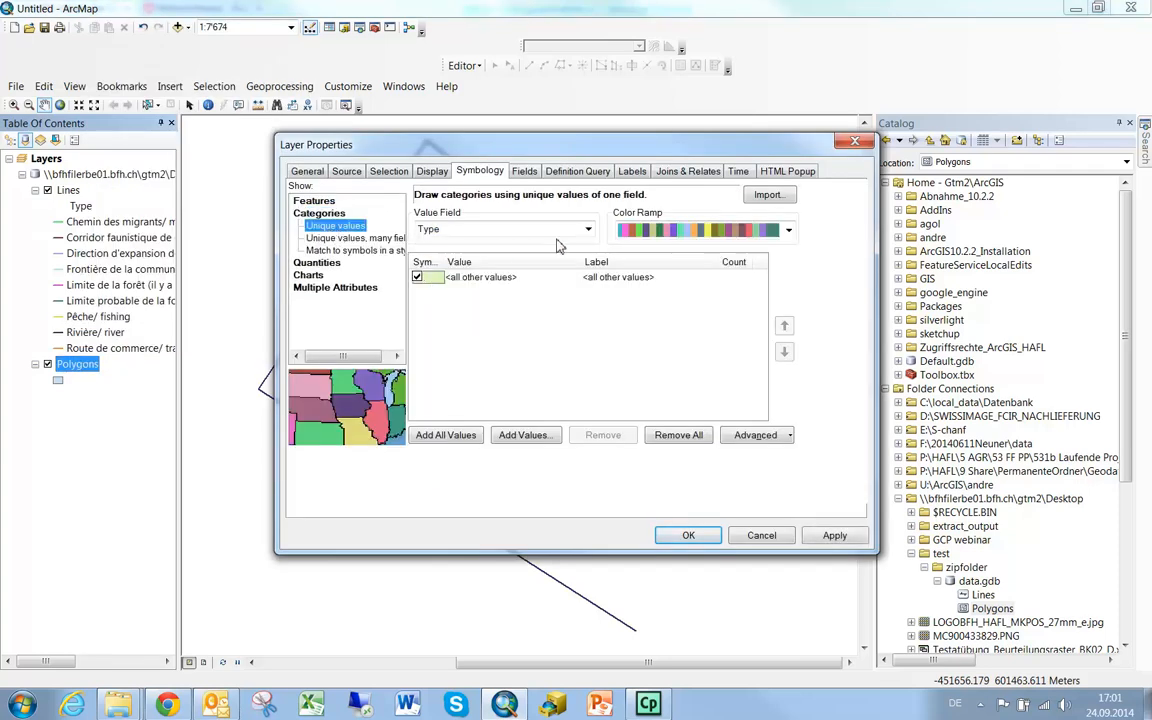
pyautogui.click(417, 277)
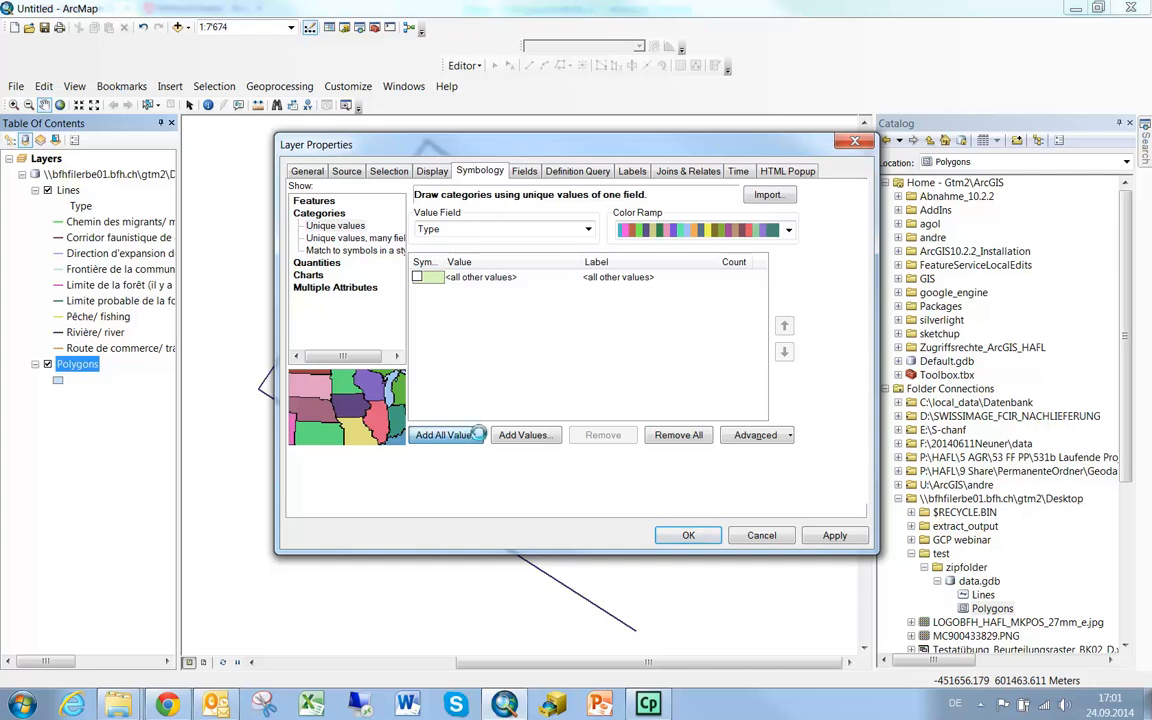
pyautogui.click(688, 535)
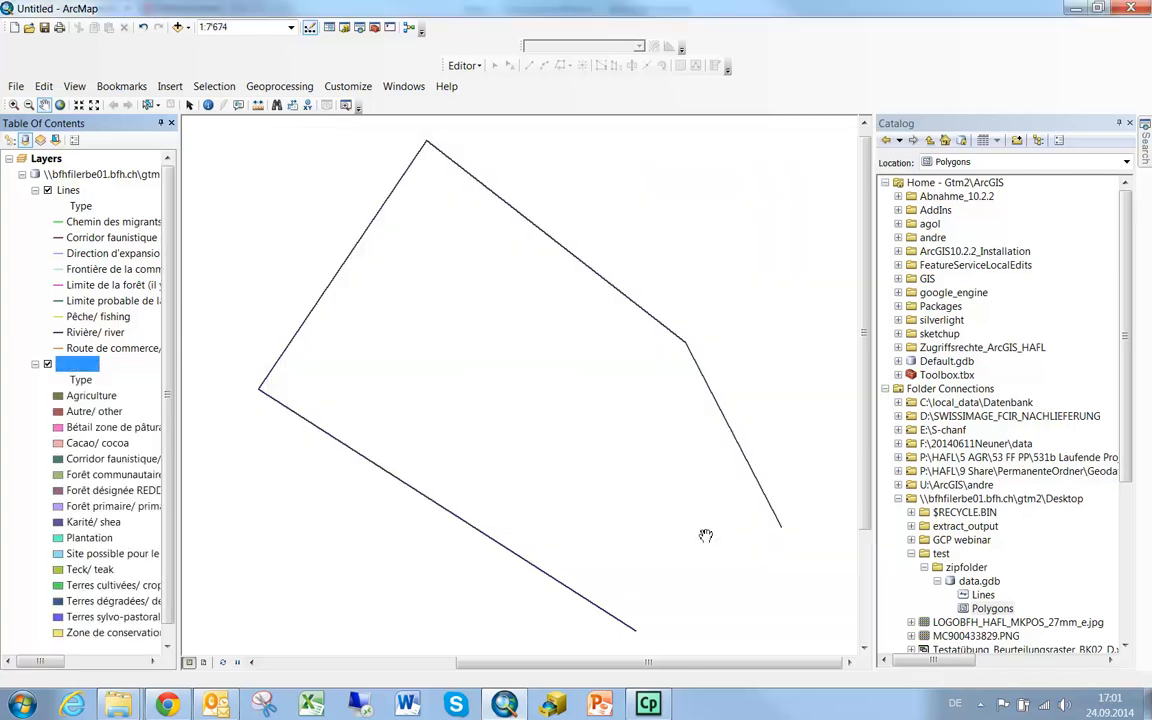
# Close the Catalog and add the Imagery with Labels basemap beneath the extracted features
pyautogui.click(1129, 125)
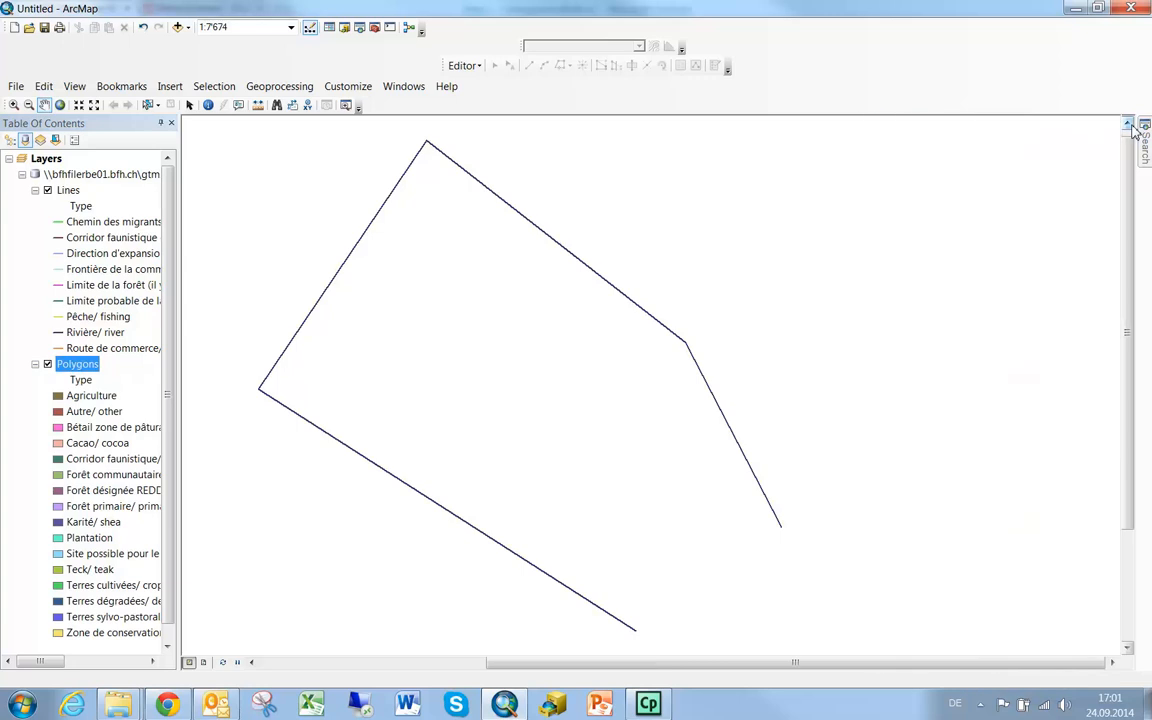
pyautogui.click(94, 105)
pyautogui.click(94, 105)
pyautogui.click(94, 105)
pyautogui.click(94, 105)
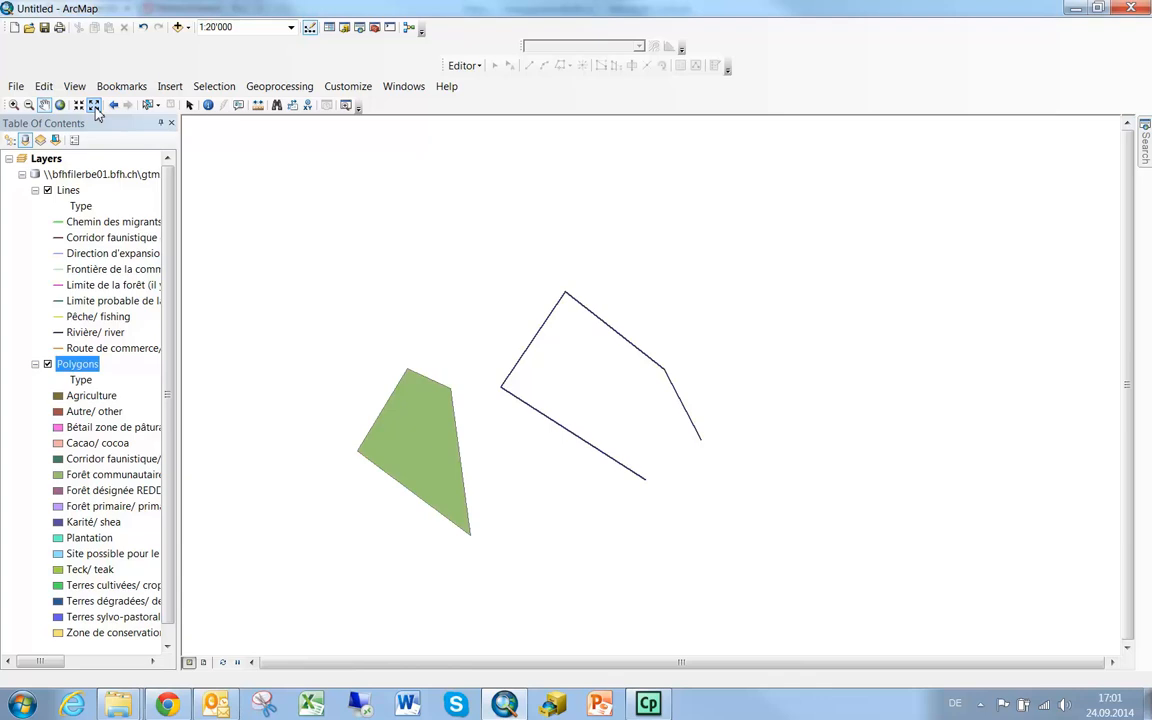
pyautogui.click(190, 29)
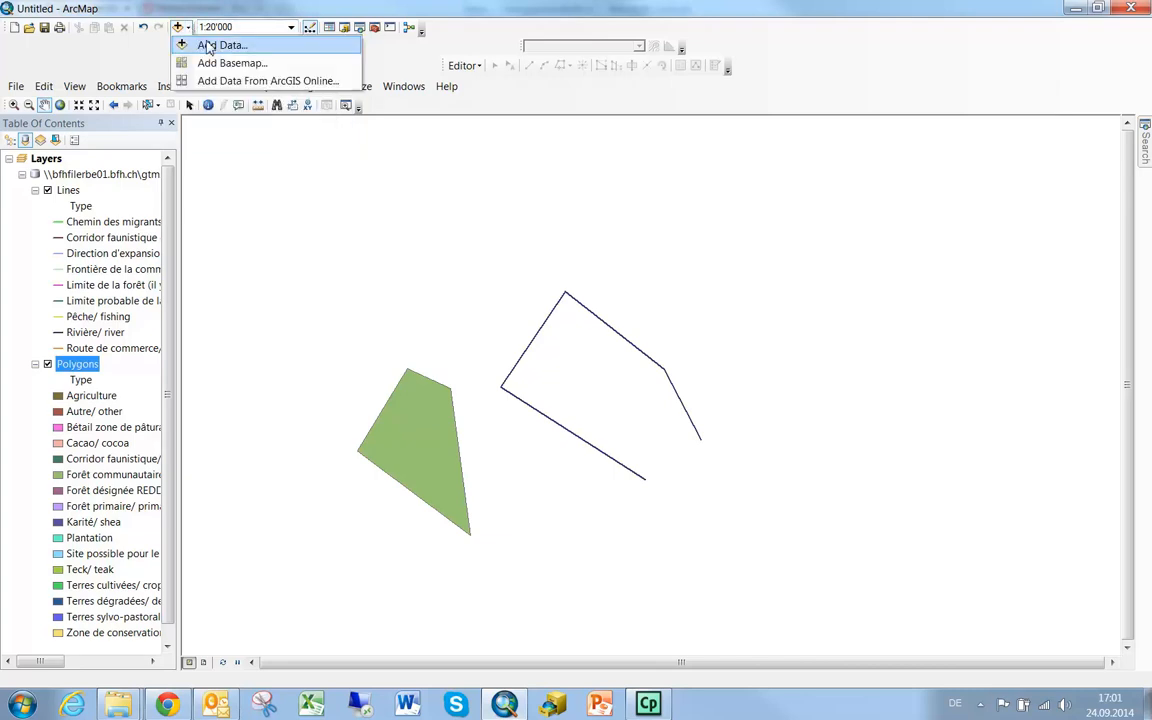
pyautogui.click(216, 64)
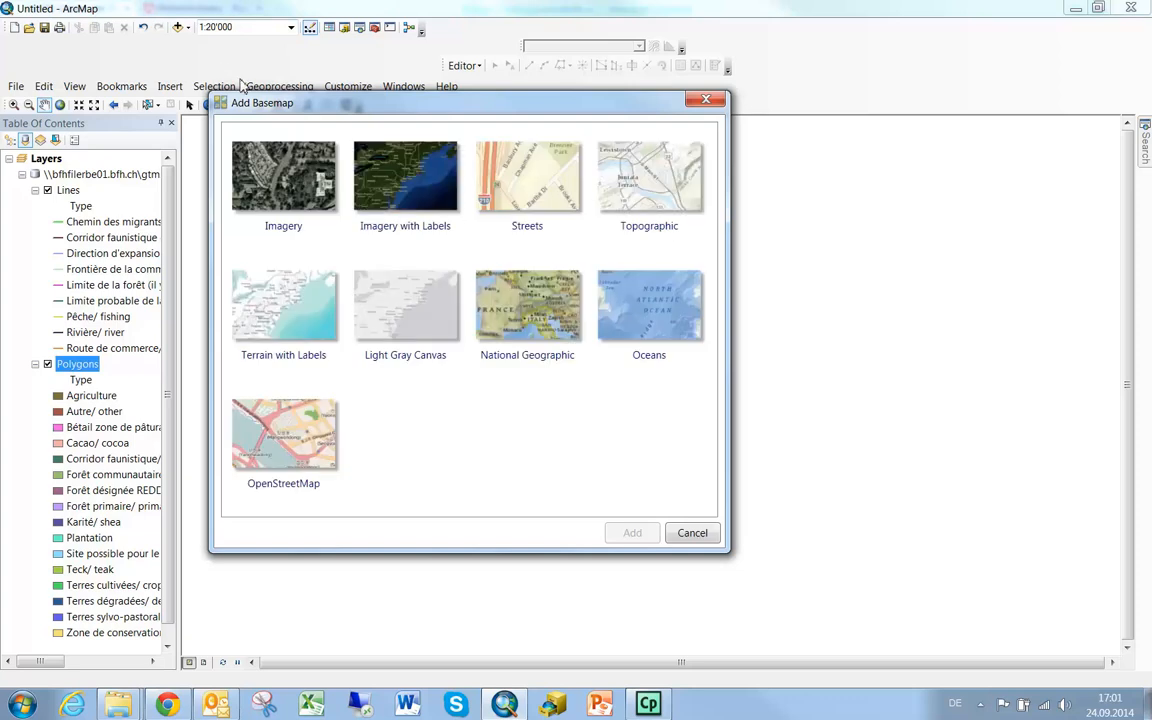
pyautogui.click(397, 169)
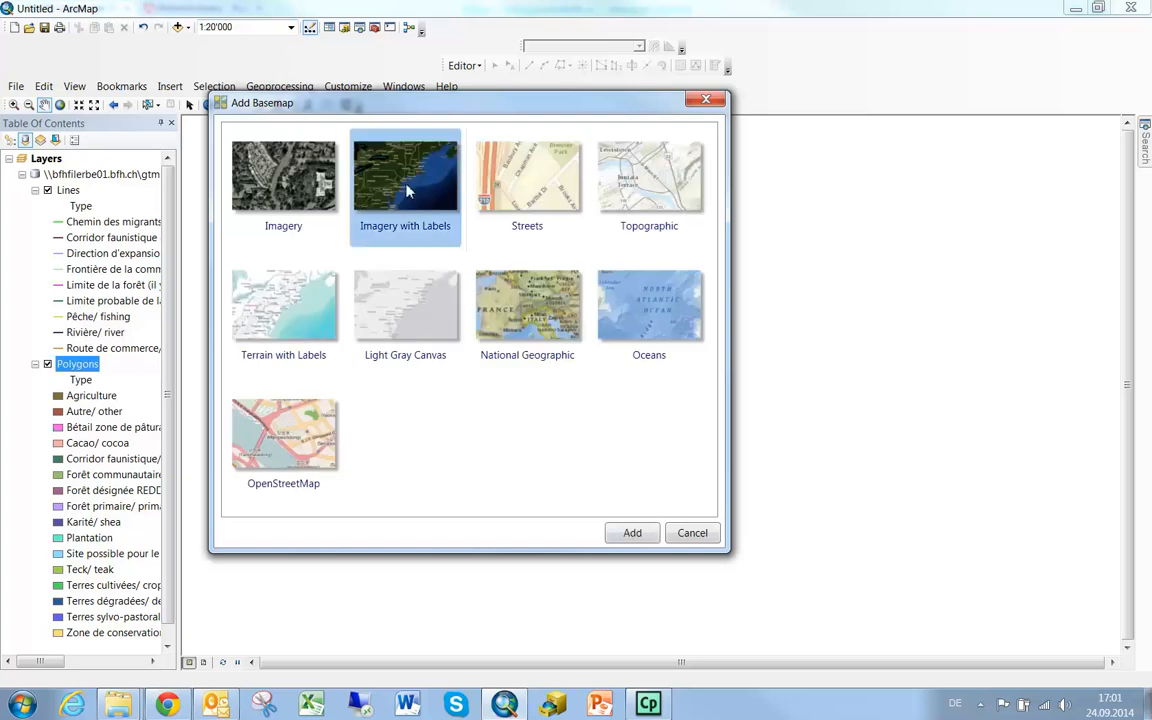
pyautogui.click(633, 533)
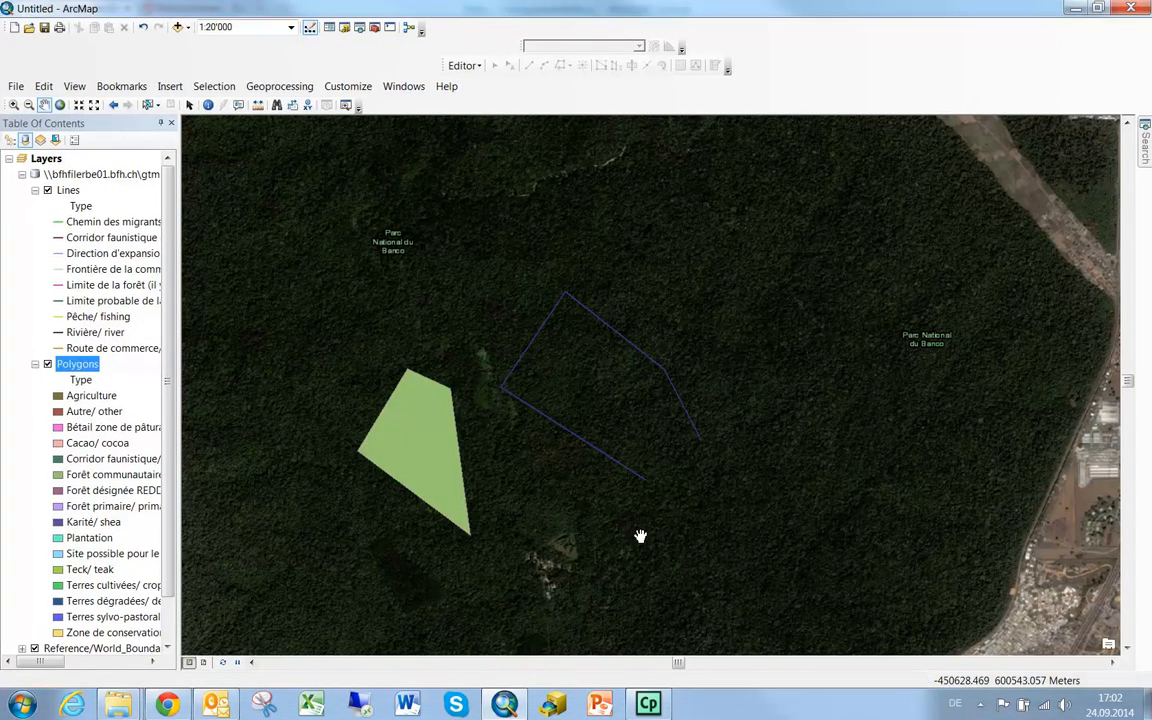
# Make the Polygons layer semi-transparent over the imagery basemap
pyautogui.rightClick(88, 368)
pyautogui.click(345, 352)
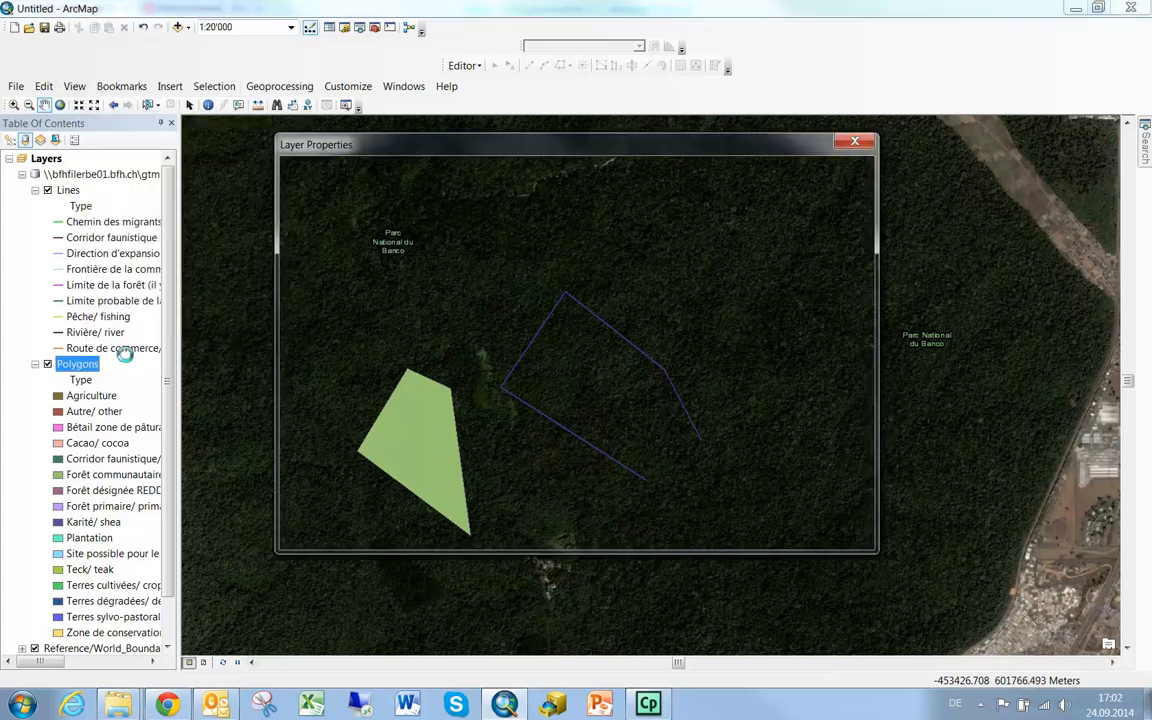
pyautogui.click(432, 171)
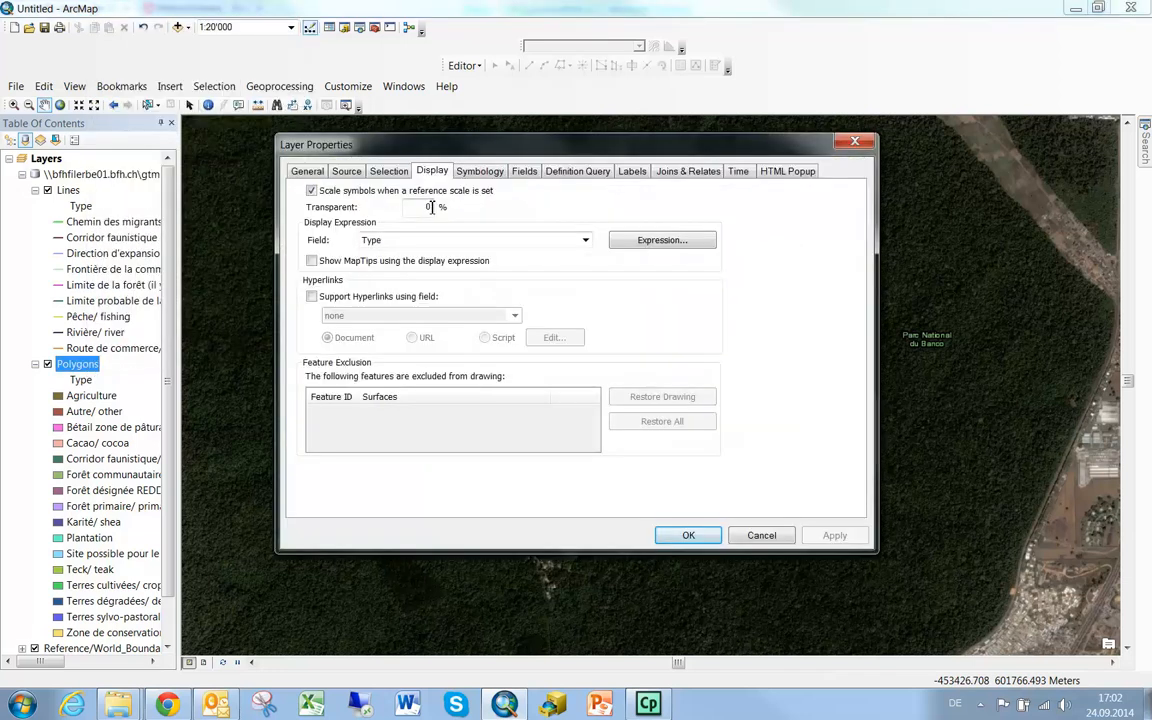
pyautogui.click(425, 209)
pyautogui.write('5')
pyautogui.press('Return')
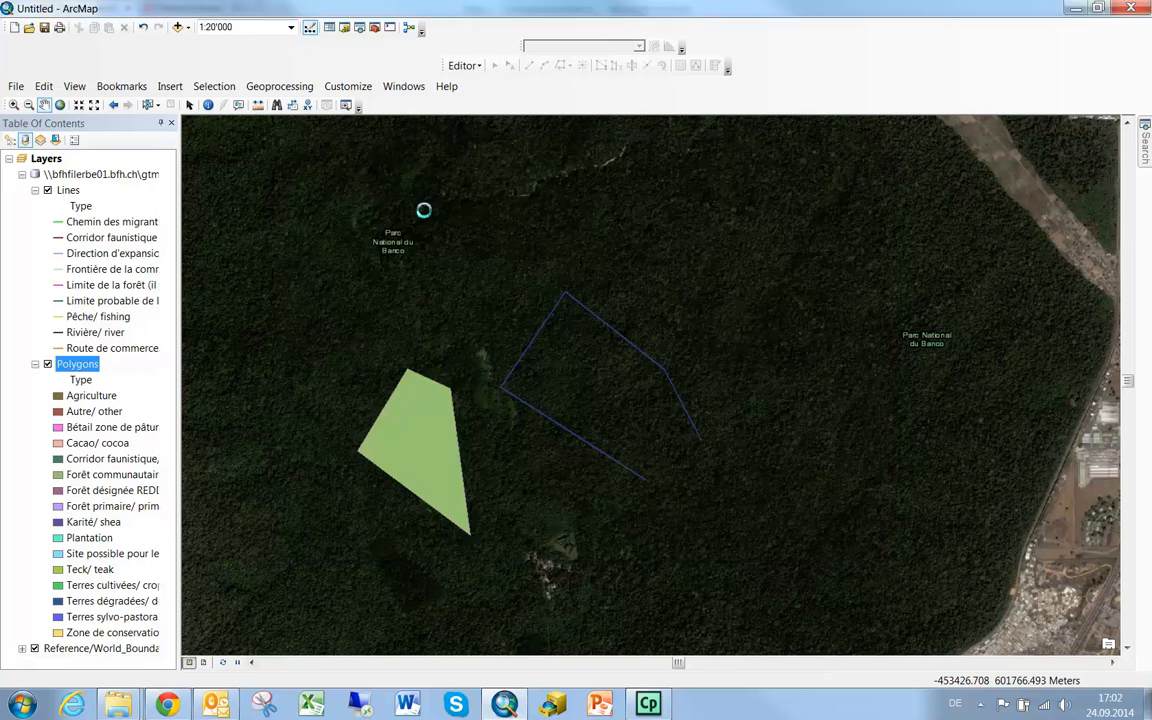
# Switch the map to layout view and look at the ISO page size templates without applying one
pyautogui.click(204, 663)
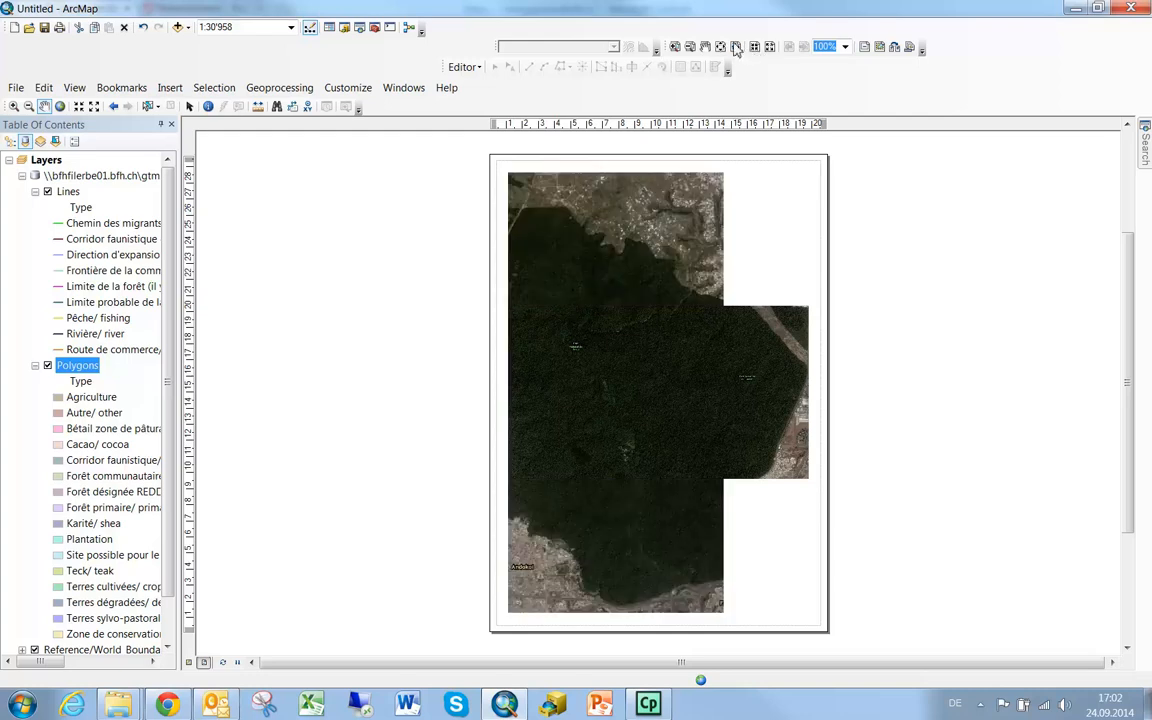
pyautogui.click(895, 47)
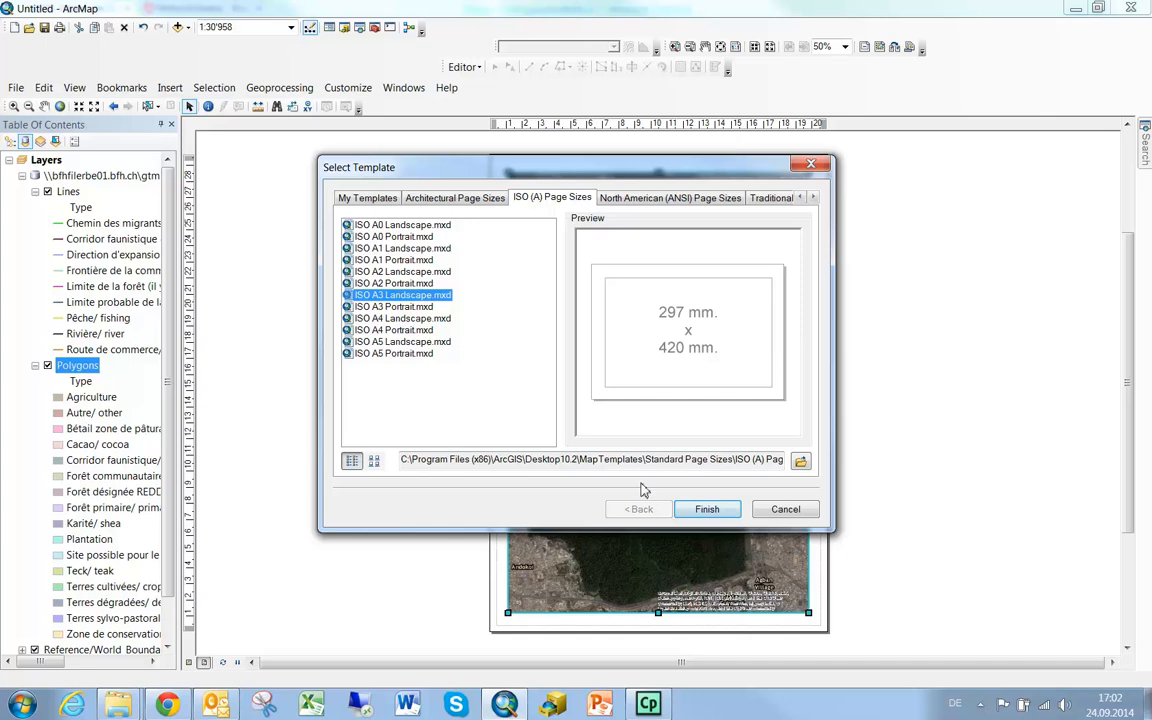
pyautogui.click(785, 509)
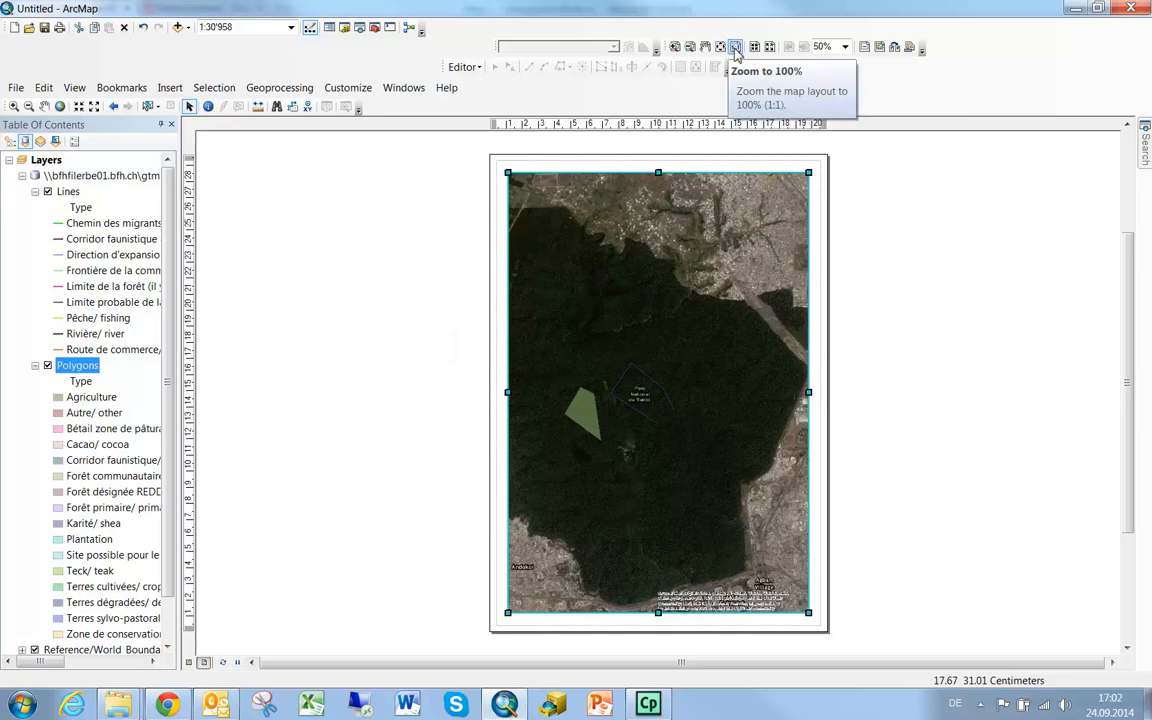
pyautogui.click(895, 48)
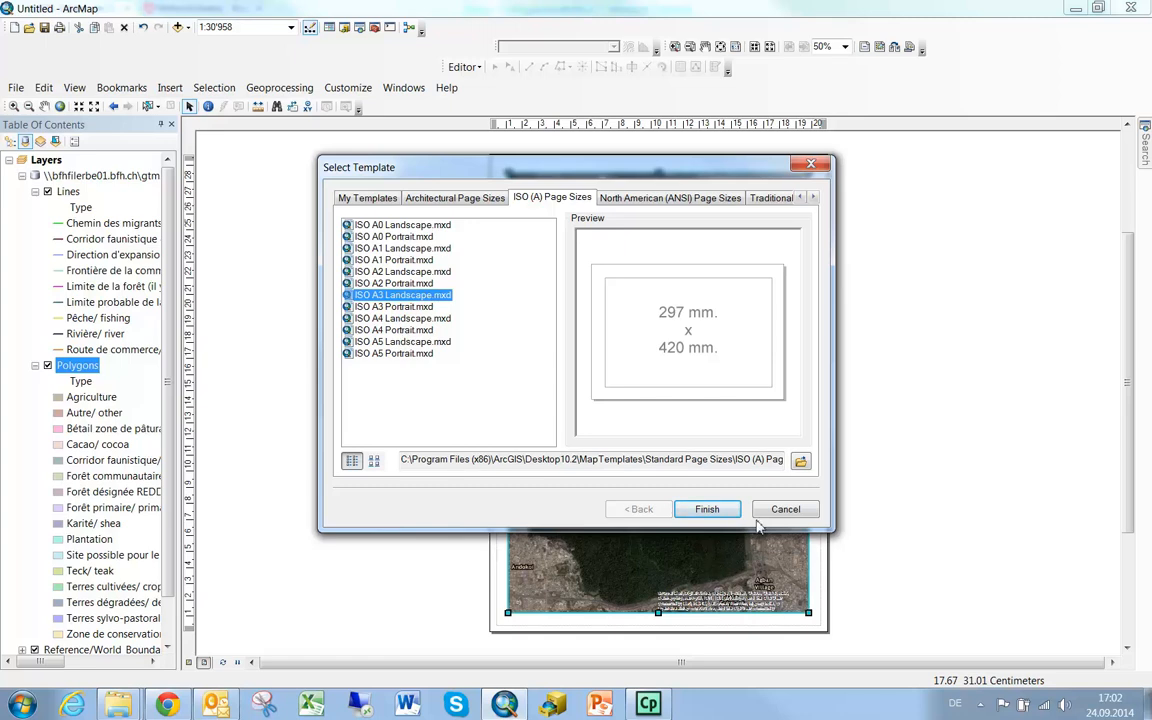
pyautogui.click(786, 511)
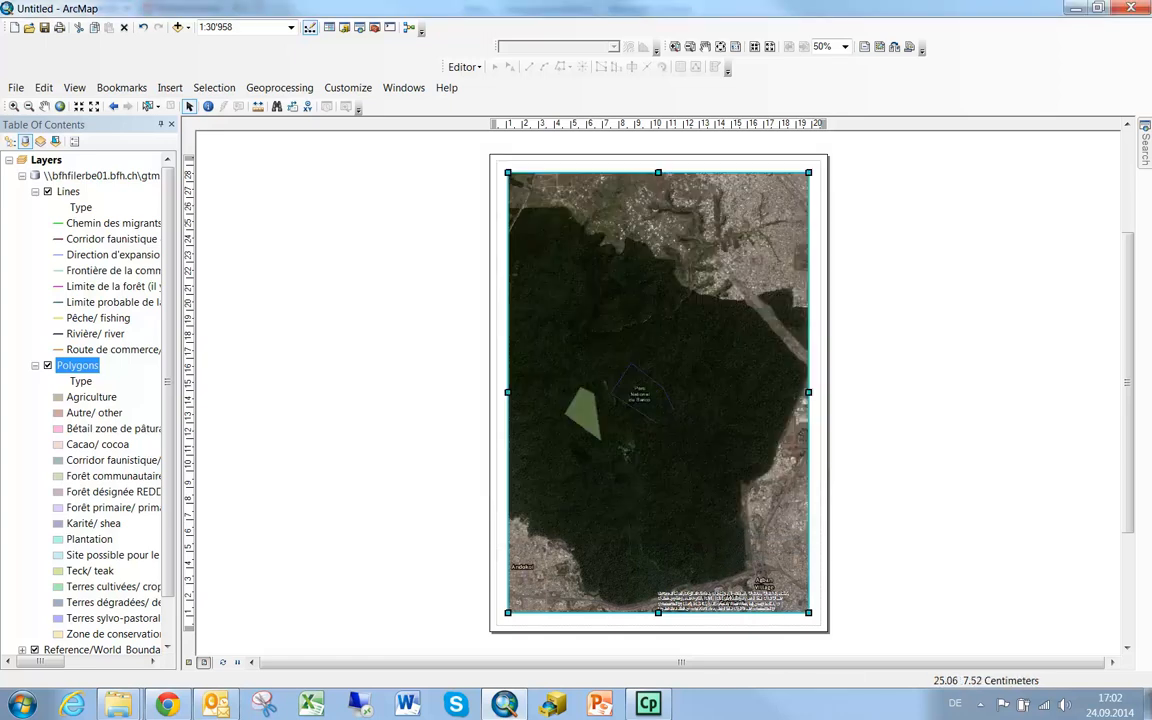
pyautogui.click(880, 509)
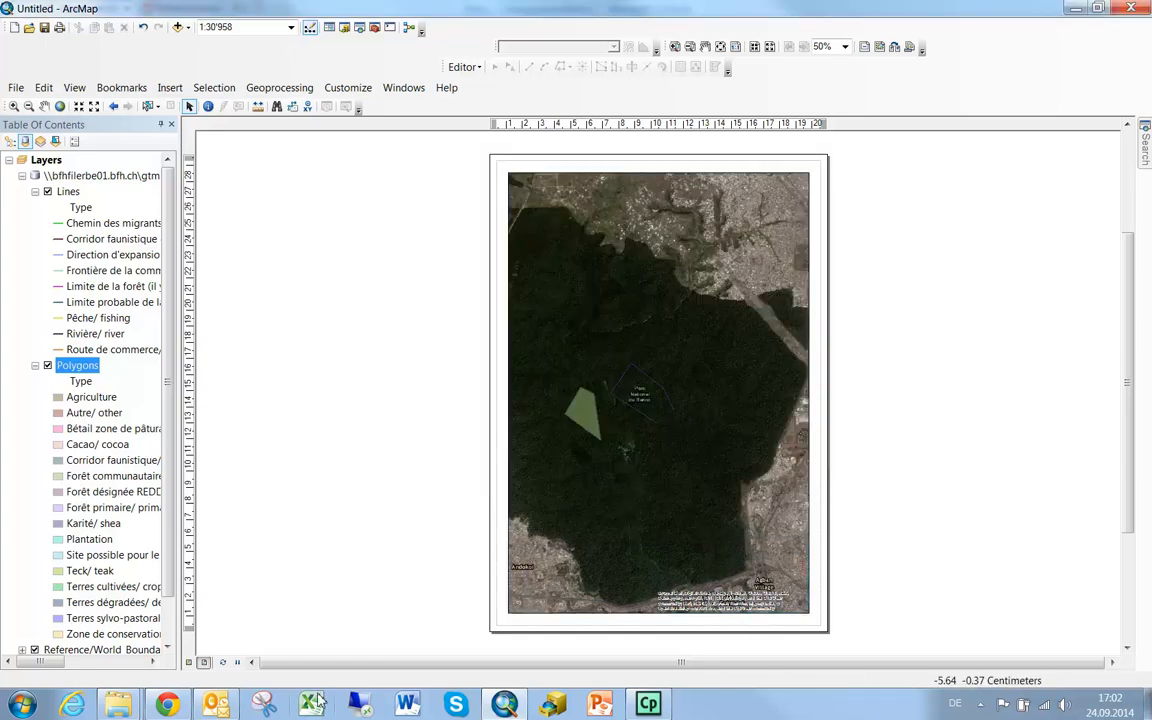
# Return to the West Africa web mapping tool in Chrome and close the Extract Data Task window
pyautogui.click(168, 705)
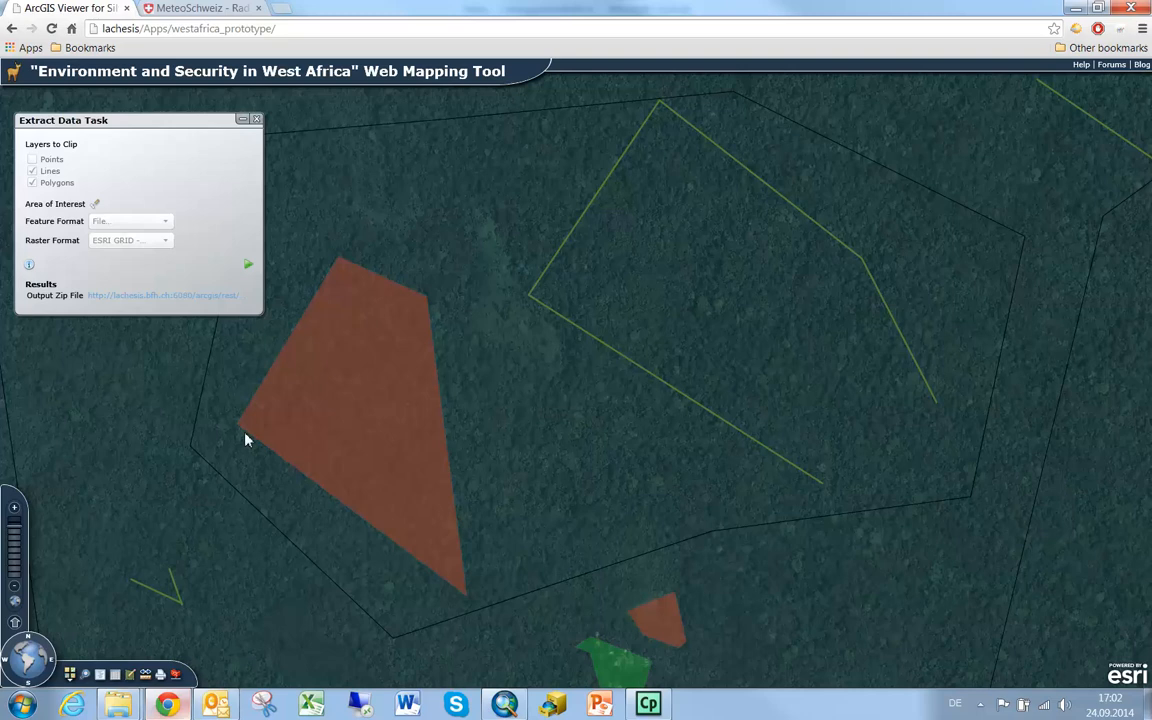
pyautogui.click(256, 120)
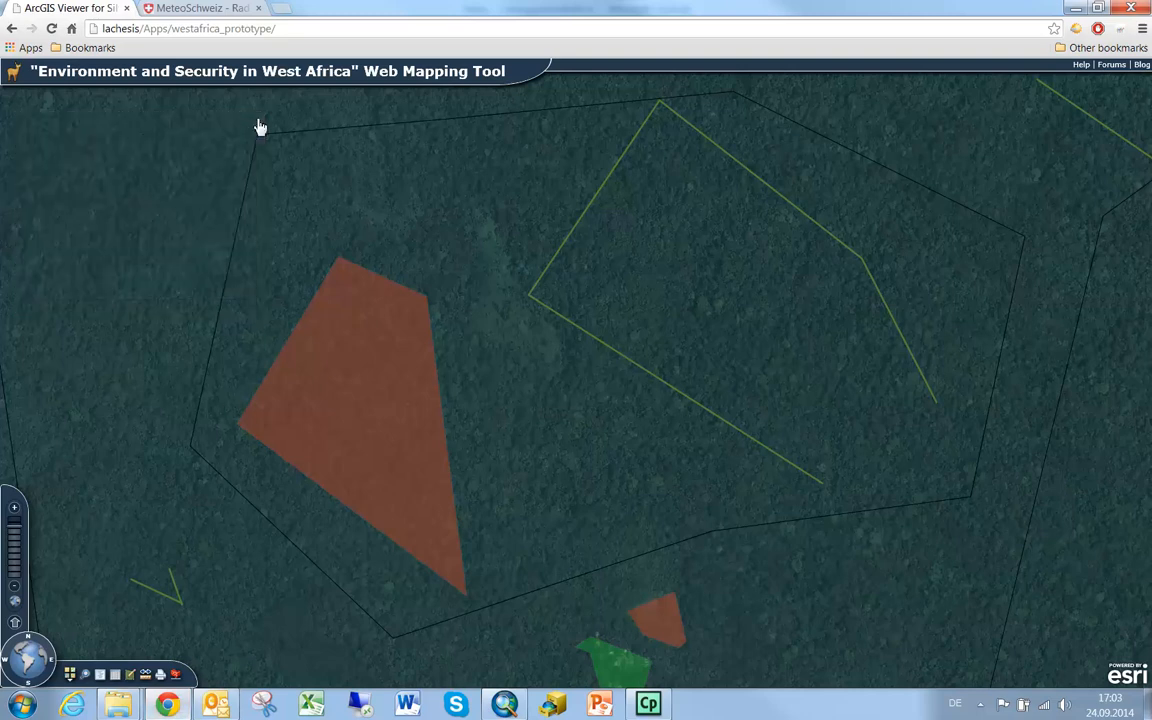